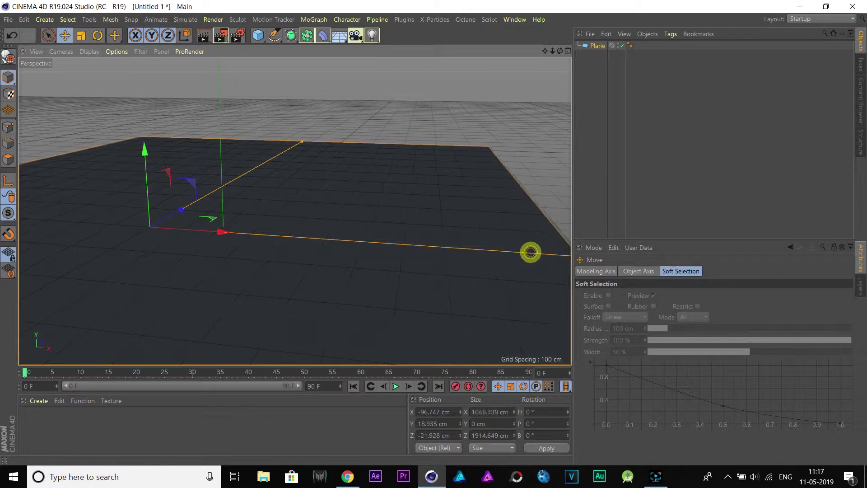
Add a Figure primitive to the scene and raise it about 18.4 cm along Y so it stands on the plane
{"action": "mouse_move", "coordinate": [248, 249]}
{"action": "left_mouse_down", "text": "alt"}
{"action": "mouse_move", "coordinate": [260, 251]}
{"action": "mouse_move", "coordinate": [186, 251]}
{"action": "mouse_move", "coordinate": [341, 240]}
{"action": "mouse_move", "coordinate": [234, 258]}
{"action": "left_mouse_up", "text": "alt"}
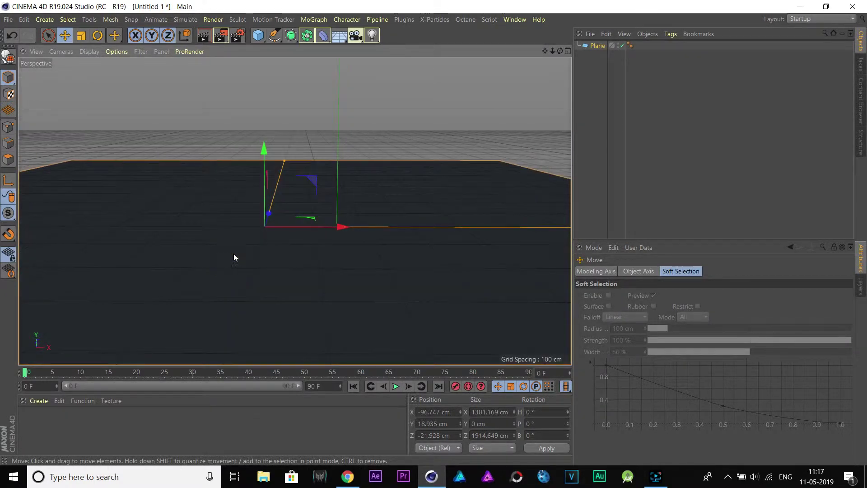
{"action": "left_click", "coordinate": [259, 37]}
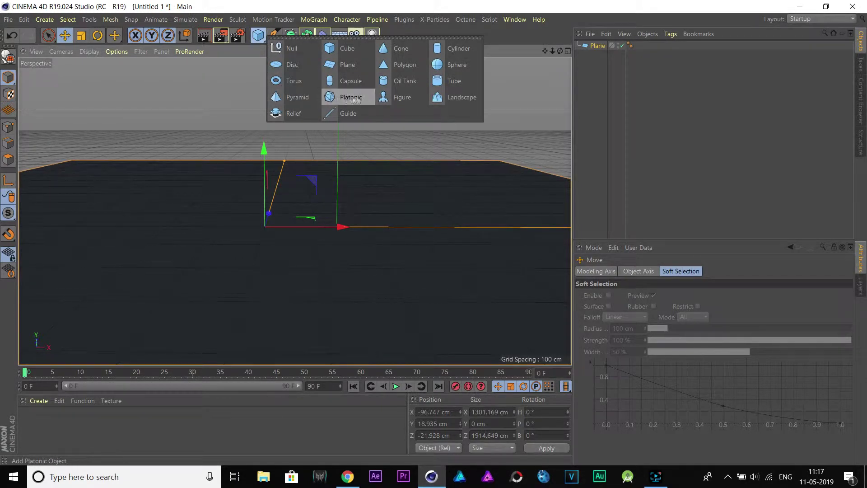
{"action": "left_click", "coordinate": [405, 101]}
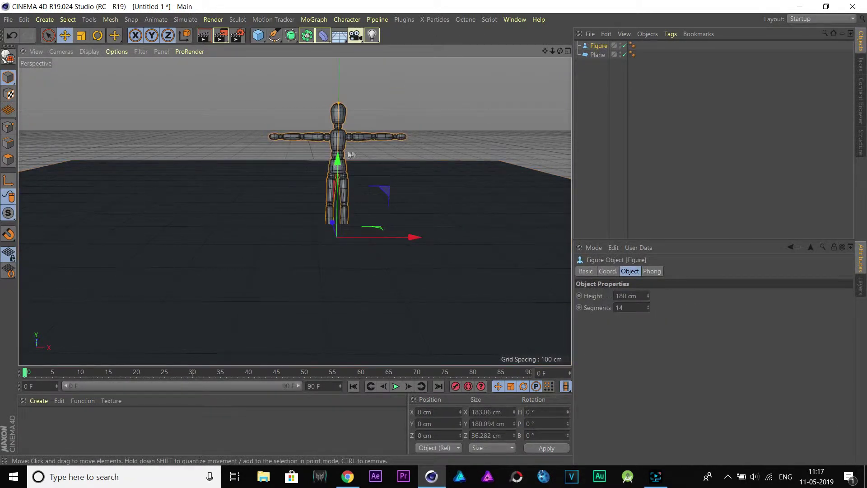
{"action": "left_click_drag", "start_coordinate": [338, 160], "coordinate": [339, 149]}
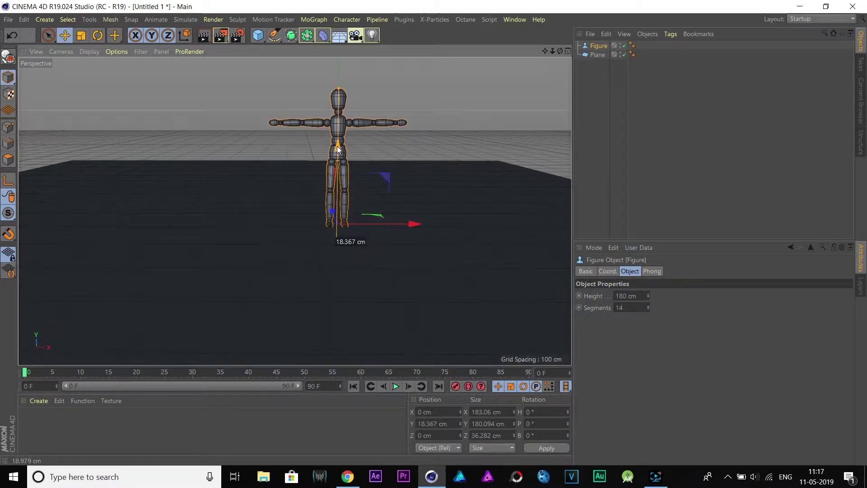
{"action": "left_click_drag", "start_coordinate": [383, 176], "coordinate": [370, 181], "text": "alt"}
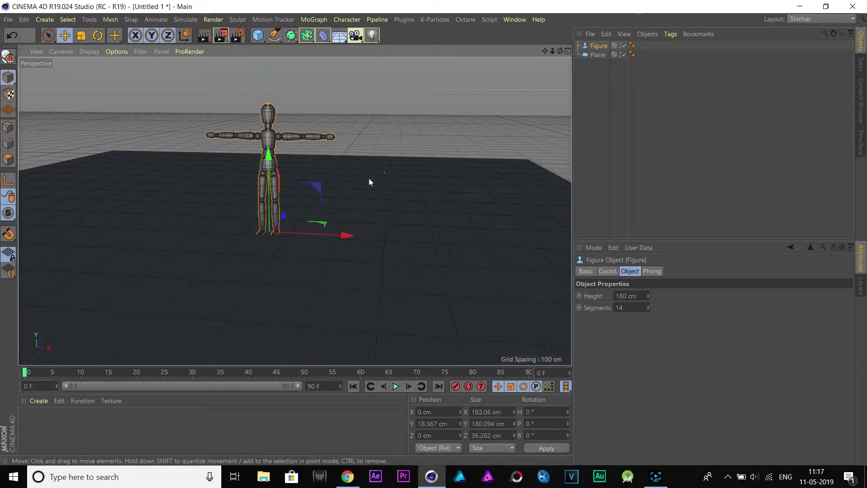
{"action": "scroll", "coordinate": [306, 175], "scroll_direction": "up", "scroll_amount": 3}
{"action": "scroll", "coordinate": [306, 177], "scroll_direction": "up", "scroll_amount": 2}
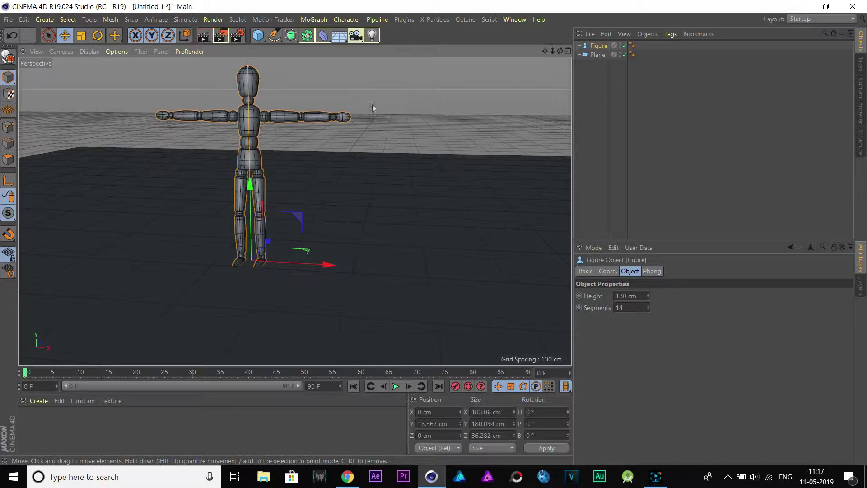
Open the Octane Live Viewer, place it clear of the viewport and start rendering the scene
{"action": "left_click", "coordinate": [465, 20]}
{"action": "left_click", "coordinate": [488, 48]}
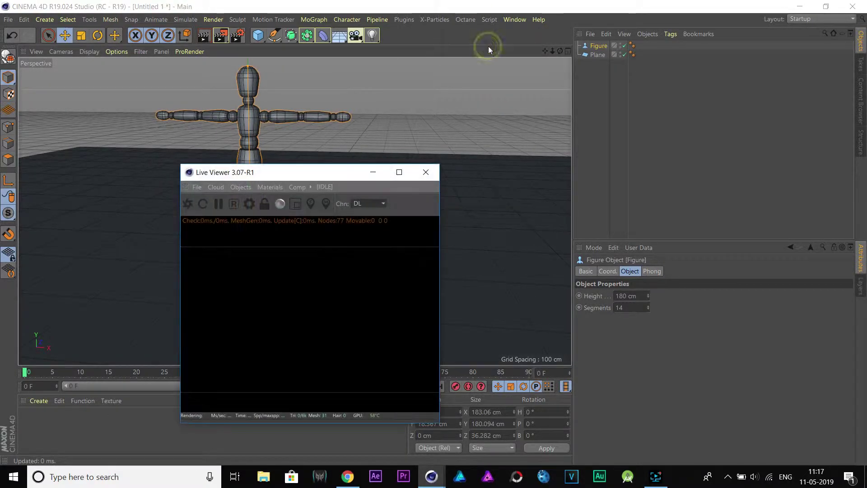
{"action": "left_click_drag", "start_coordinate": [326, 174], "coordinate": [726, 199]}
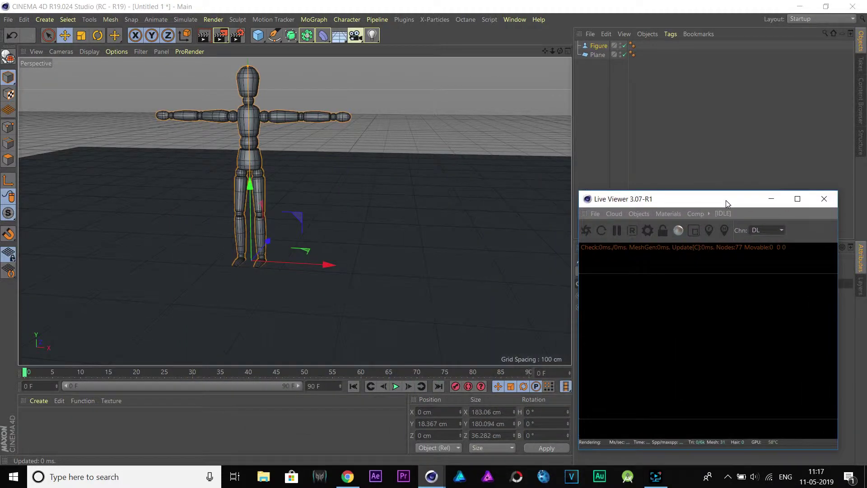
{"action": "left_click", "coordinate": [586, 231]}
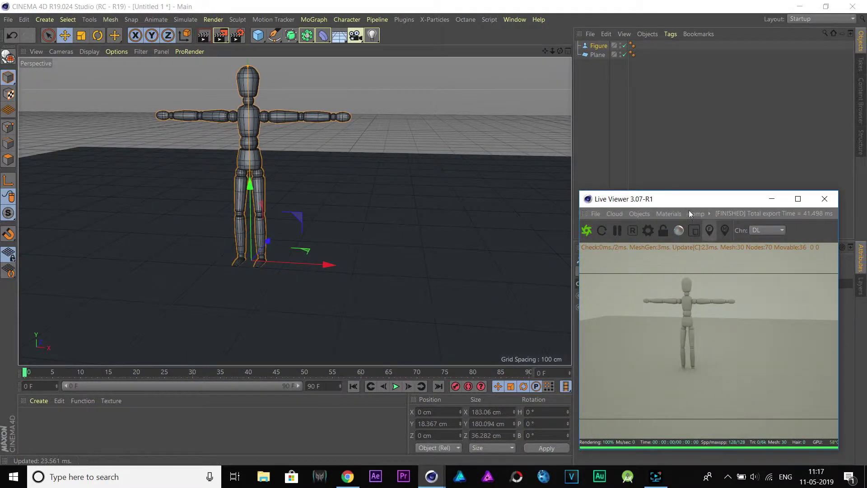
Create an Octane Diffuse material and open it in the Octane Node Editor, closing the Material Editor
{"action": "left_click", "coordinate": [667, 213]}
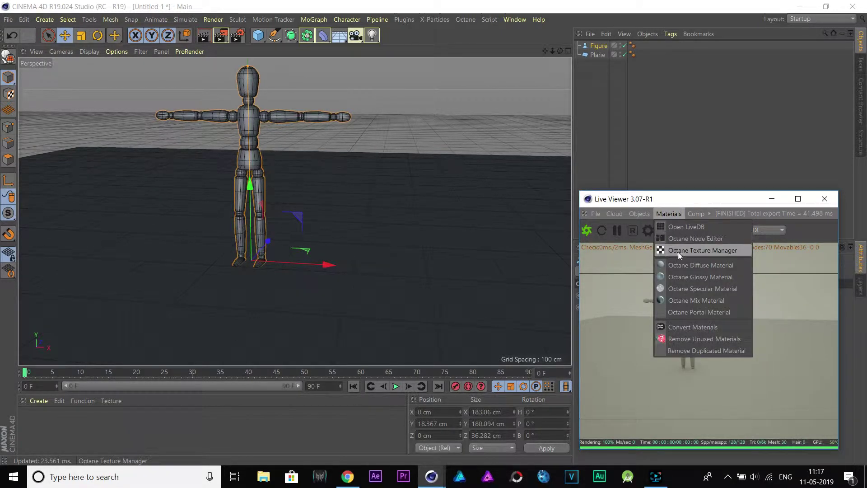
{"action": "left_click", "coordinate": [687, 266]}
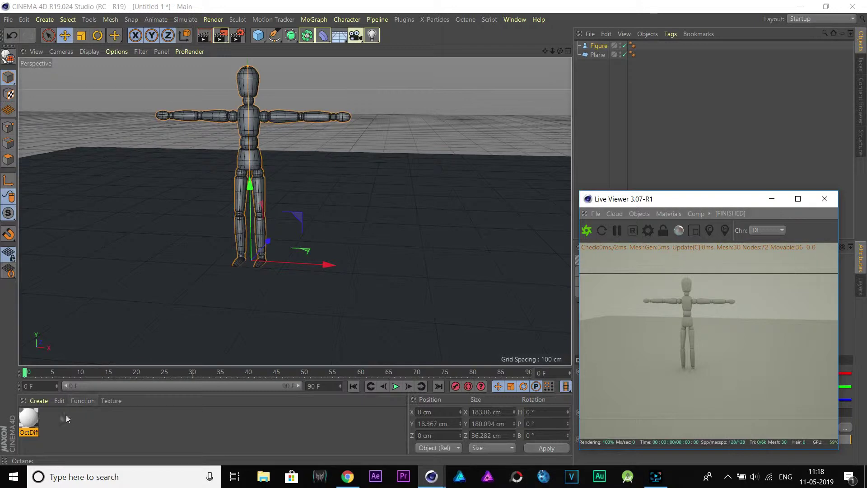
{"action": "left_click", "coordinate": [35, 422]}
{"action": "double_click", "coordinate": [29, 420]}
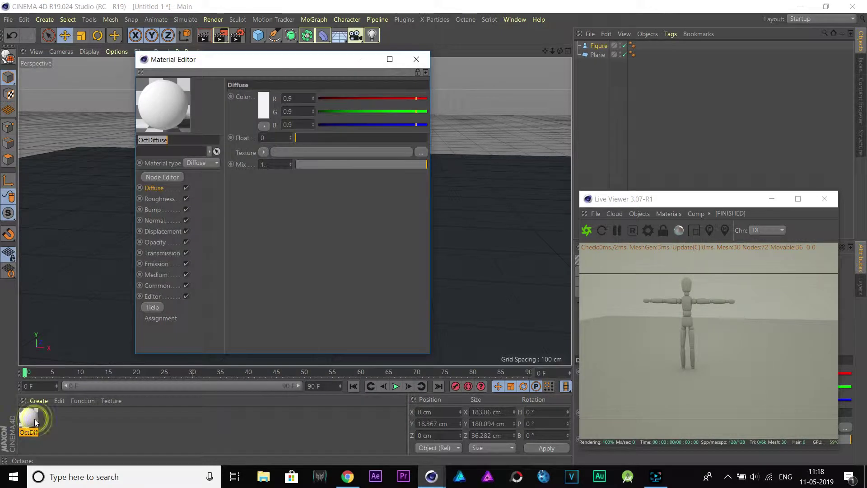
{"action": "left_click_drag", "start_coordinate": [239, 62], "coordinate": [491, 87]}
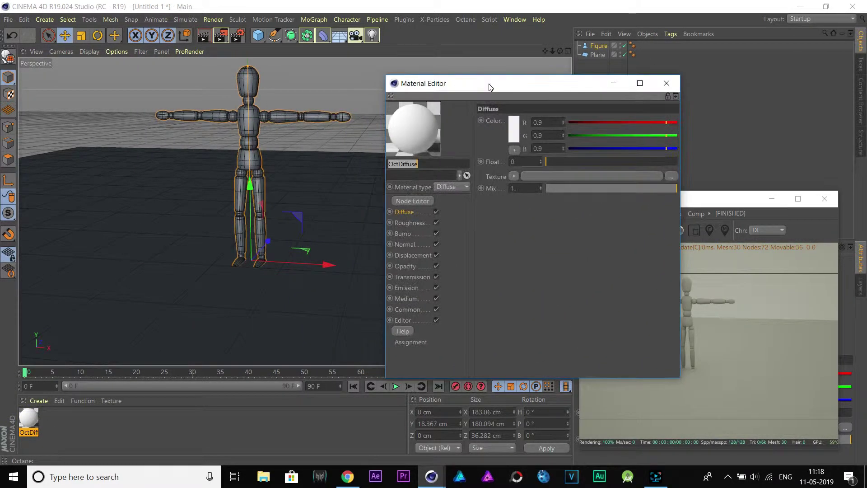
{"action": "left_click", "coordinate": [417, 201]}
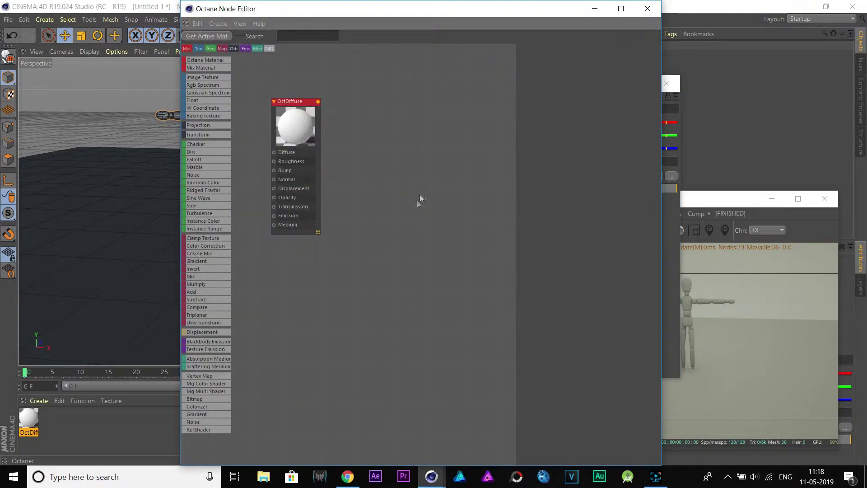
{"action": "left_click_drag", "start_coordinate": [427, 9], "coordinate": [483, 141]}
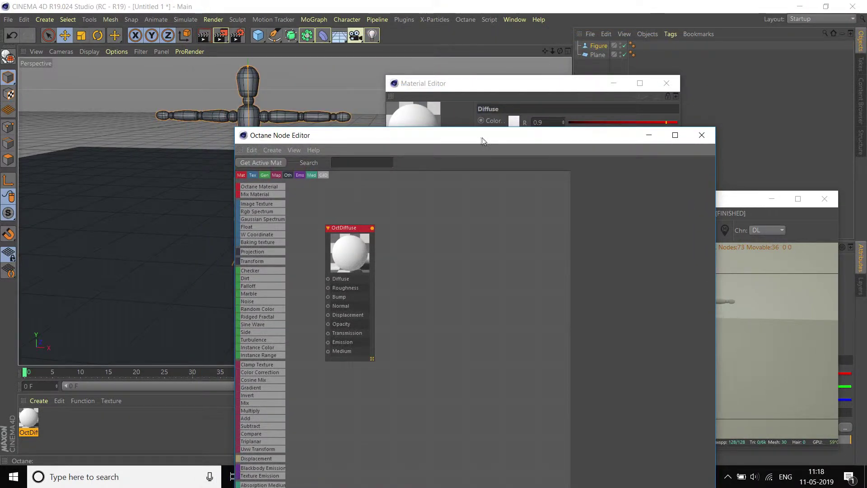
{"action": "left_click", "coordinate": [667, 83]}
{"action": "left_click_drag", "start_coordinate": [528, 136], "coordinate": [527, 107]}
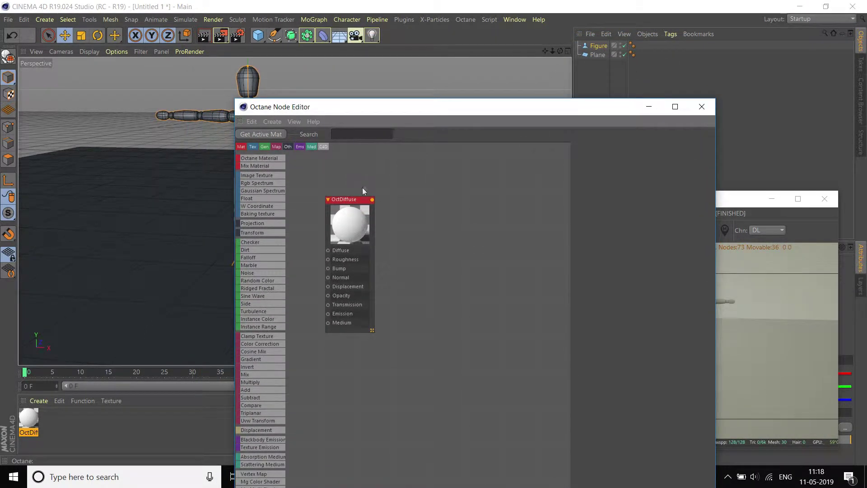
Set the OctDiffuse node's diffuse color to a pale yellow-green, about R 0.707, G 0.711, B 0.533
{"action": "left_click", "coordinate": [354, 200]}
{"action": "left_click_drag", "start_coordinate": [415, 107], "coordinate": [450, 48]}
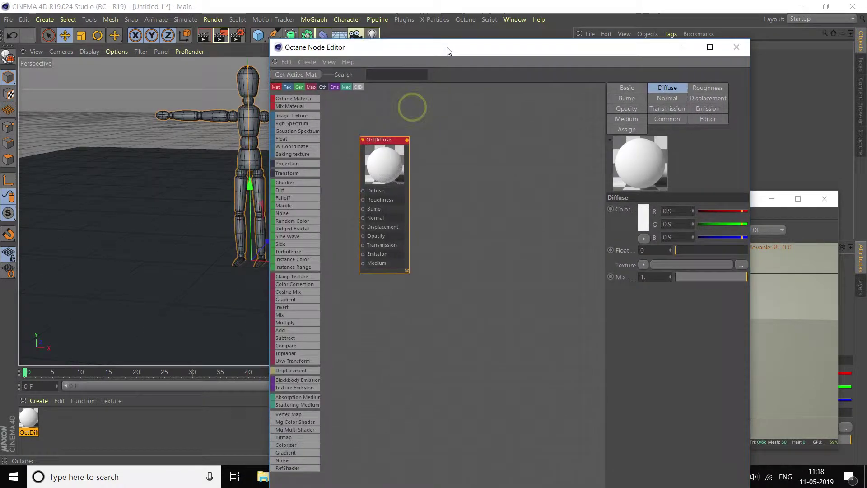
{"action": "left_click", "coordinate": [643, 220]}
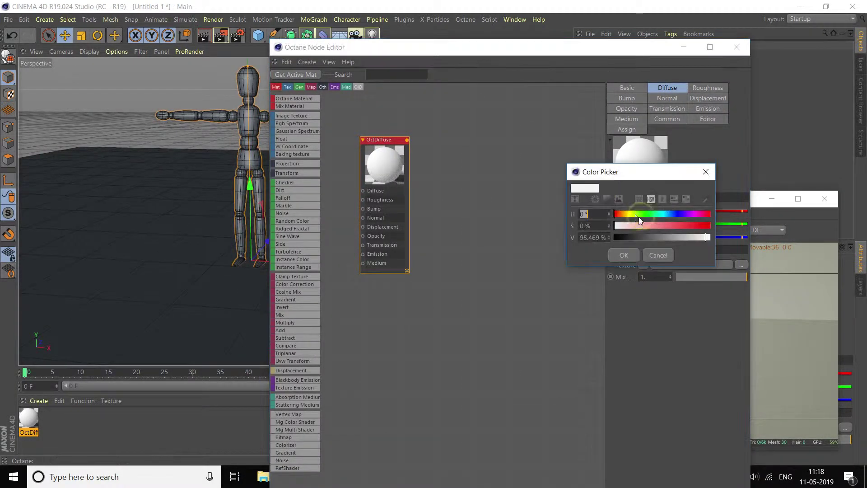
{"action": "left_click", "coordinate": [630, 214]}
{"action": "left_click", "coordinate": [622, 224]}
{"action": "left_click_drag", "start_coordinate": [622, 226], "coordinate": [631, 232]}
{"action": "left_click", "coordinate": [697, 238]}
{"action": "left_click", "coordinate": [622, 255]}
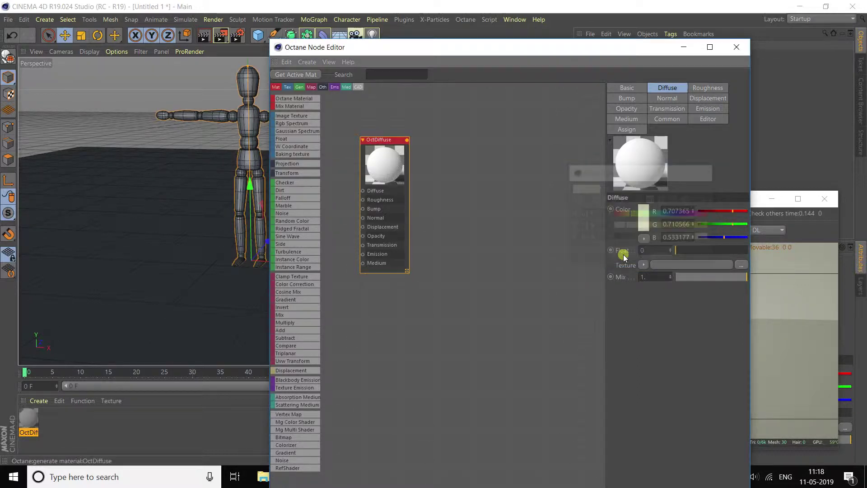
Add a second Octane Material node below OctDiffuse and set its material type to Specular
{"action": "left_click_drag", "start_coordinate": [459, 56], "coordinate": [387, 50]}
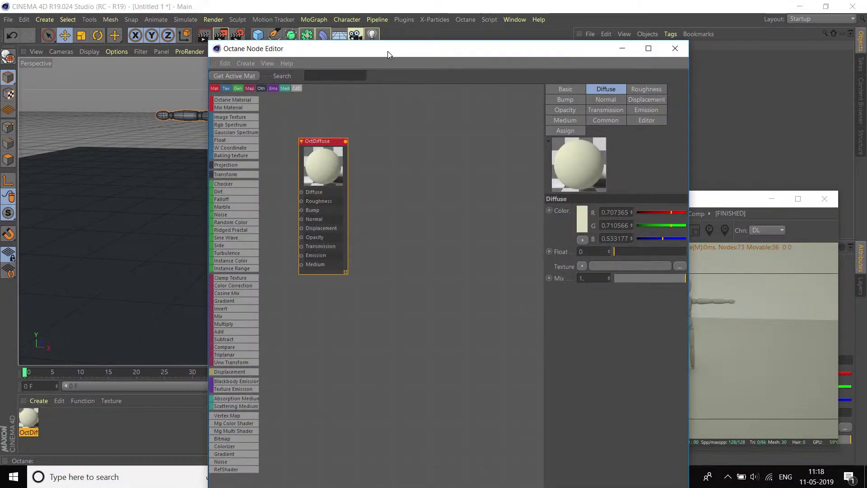
{"action": "left_click_drag", "start_coordinate": [327, 143], "coordinate": [325, 294]}
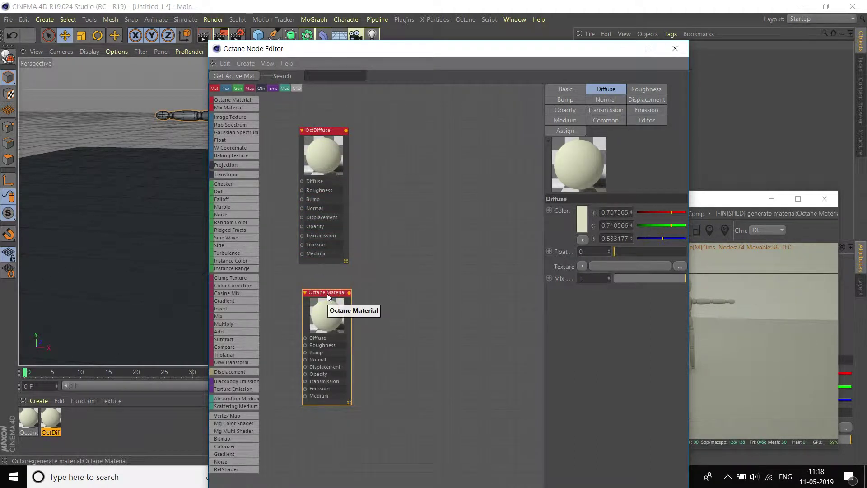
{"action": "left_click", "coordinate": [562, 90]}
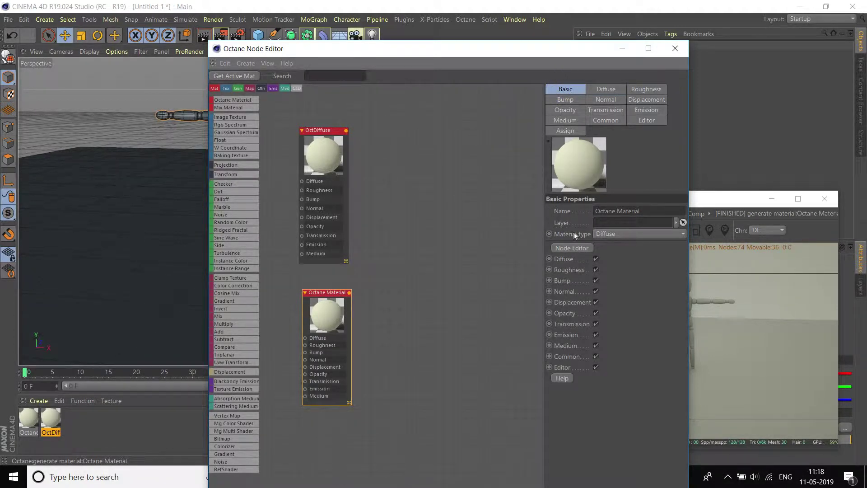
{"action": "left_click", "coordinate": [614, 234]}
{"action": "left_click", "coordinate": [613, 269]}
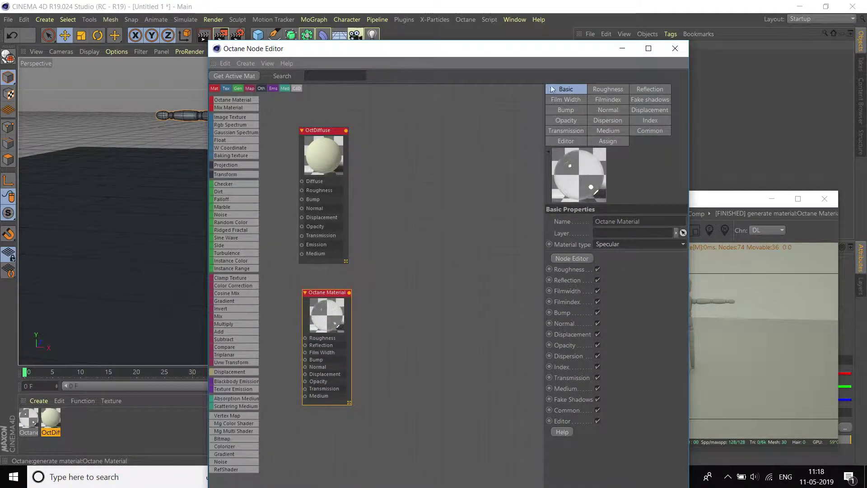
Raise the specular material's roughness float slightly above 0.13 and lower its reflection float to about 0.29
{"action": "left_click", "coordinate": [605, 88]}
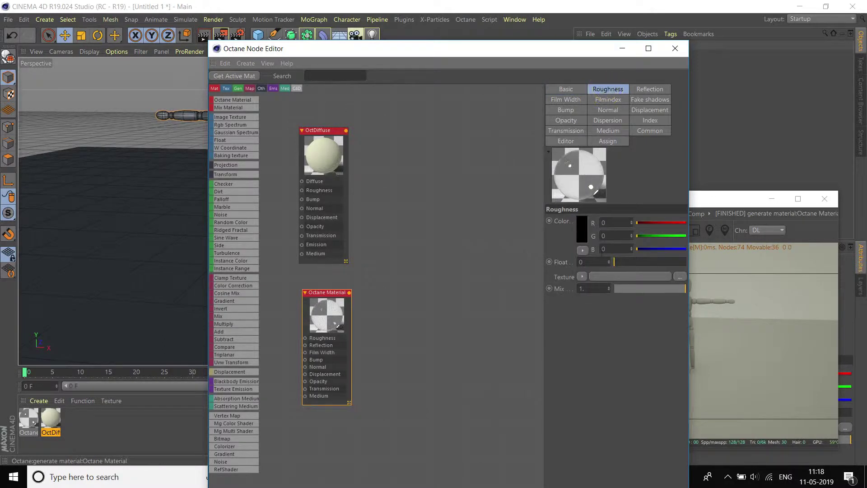
{"action": "left_click", "coordinate": [624, 265]}
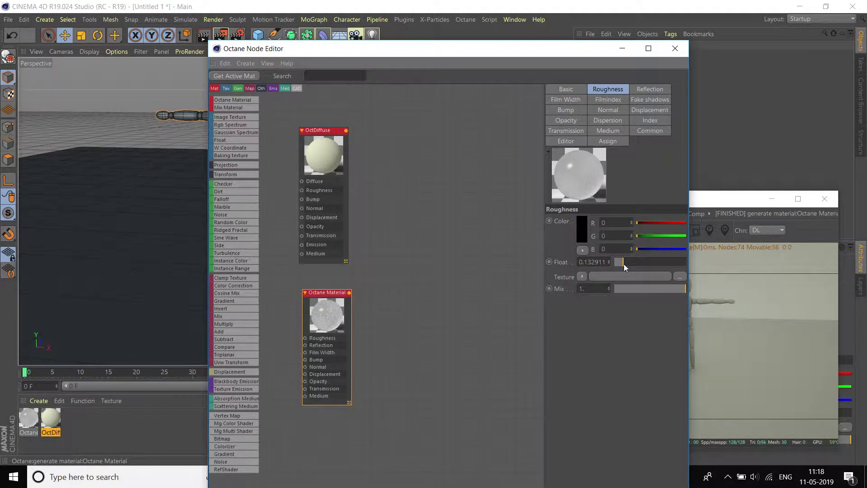
{"action": "left_click_drag", "start_coordinate": [623, 262], "coordinate": [627, 262]}
{"action": "left_click", "coordinate": [643, 90]}
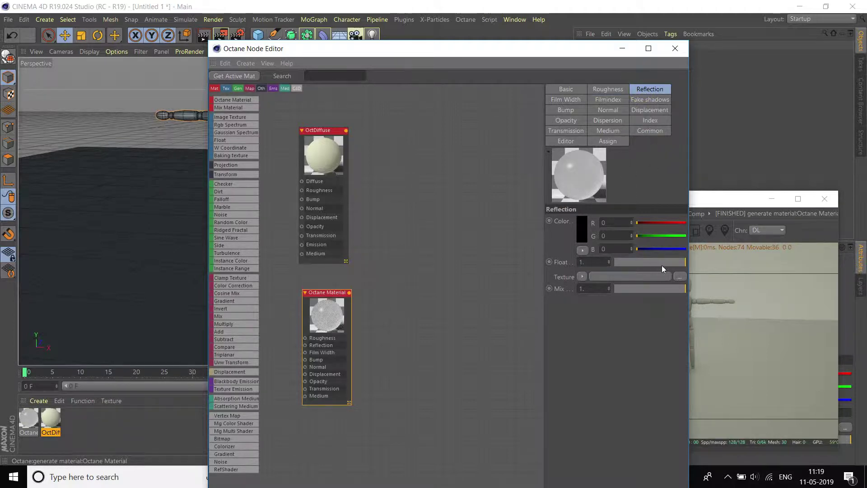
{"action": "left_click_drag", "start_coordinate": [645, 263], "coordinate": [633, 263]}
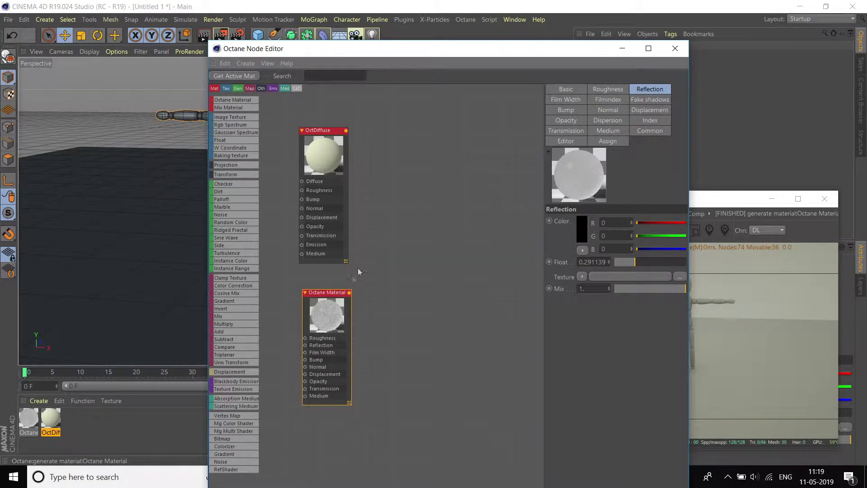
Space the two material nodes apart vertically and add a Mix Material node beside them
{"action": "left_click_drag", "start_coordinate": [335, 294], "coordinate": [330, 297]}
{"action": "left_click_drag", "start_coordinate": [323, 129], "coordinate": [331, 117]}
{"action": "left_click_drag", "start_coordinate": [324, 304], "coordinate": [365, 319]}
{"action": "left_click_drag", "start_coordinate": [314, 115], "coordinate": [358, 113]}
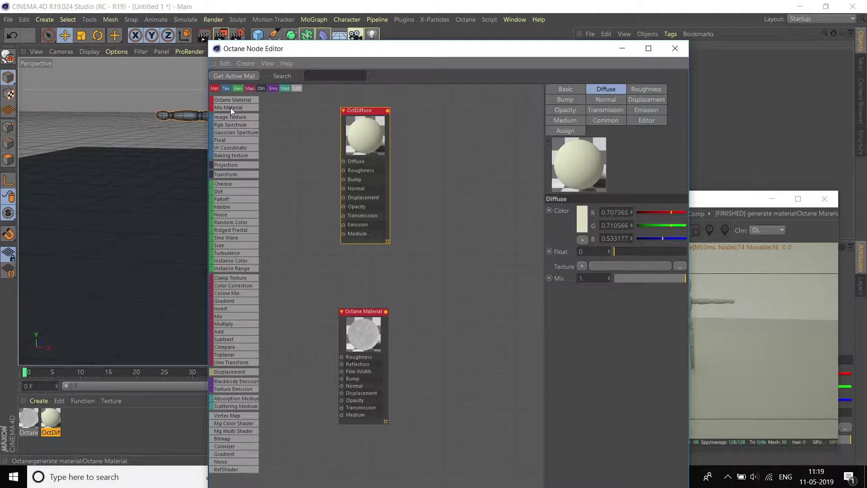
{"action": "left_click_drag", "start_coordinate": [230, 108], "coordinate": [494, 208]}
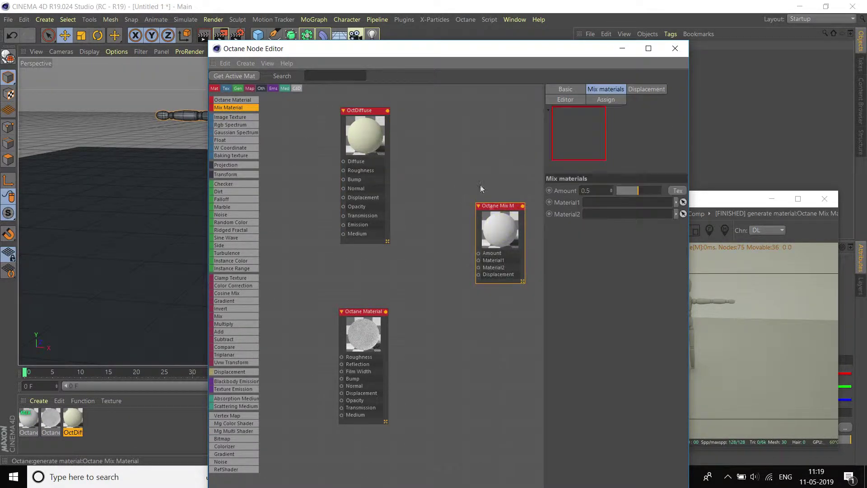
Connect OctDiffuse to Material1 and the specular Octane Material to Material2 of the mix node
{"action": "left_click_drag", "start_coordinate": [354, 111], "coordinate": [343, 153]}
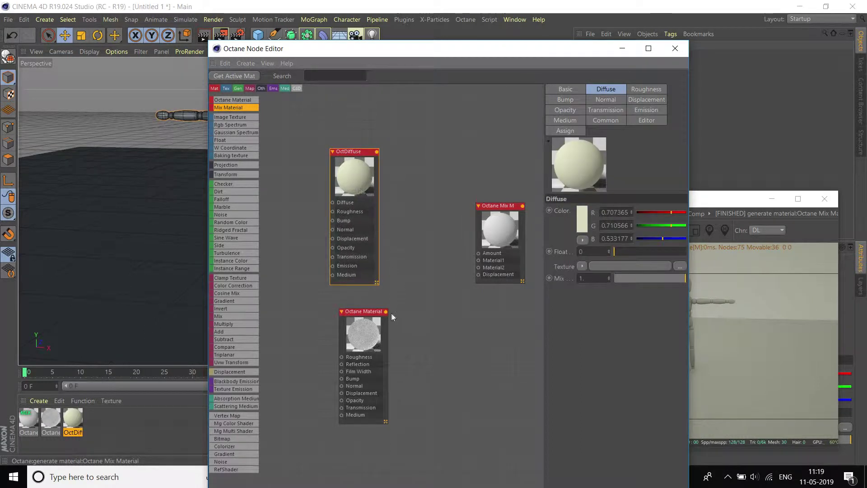
{"action": "left_click_drag", "start_coordinate": [386, 312], "coordinate": [477, 267]}
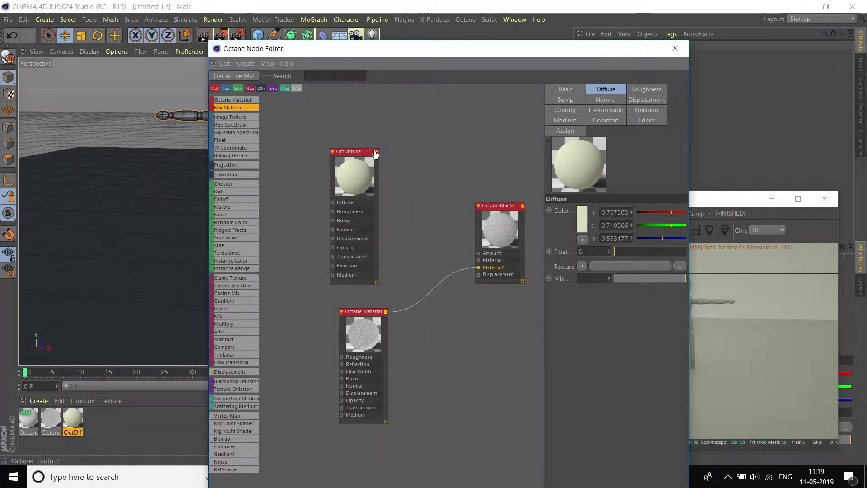
{"action": "left_click_drag", "start_coordinate": [379, 154], "coordinate": [478, 269]}
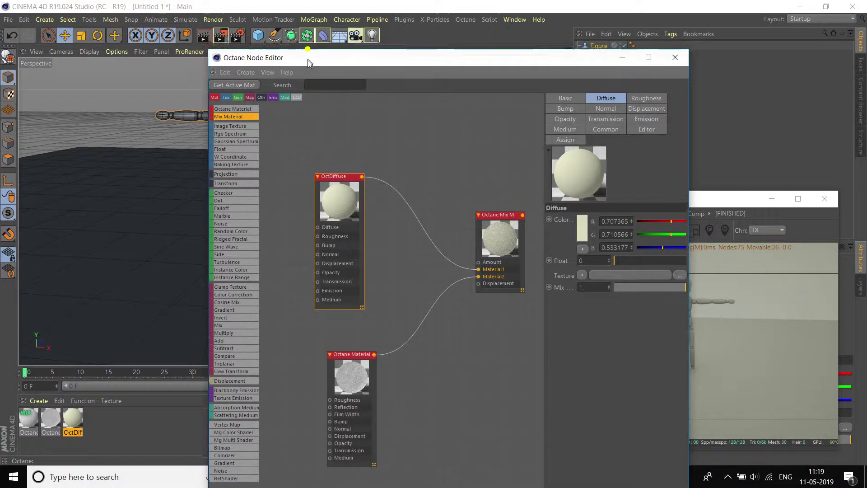
Apply the Octane Mix material to the Figure object, moving the Node Editor out of the way and back
{"action": "left_click_drag", "start_coordinate": [308, 61], "coordinate": [300, 140]}
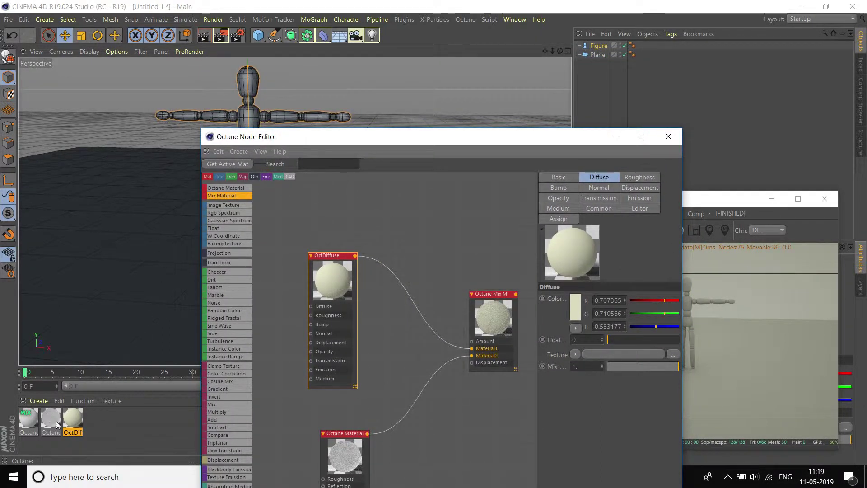
{"action": "left_click_drag", "start_coordinate": [27, 424], "coordinate": [439, 63]}
{"action": "left_click_drag", "start_coordinate": [599, 49], "coordinate": [599, 49]}
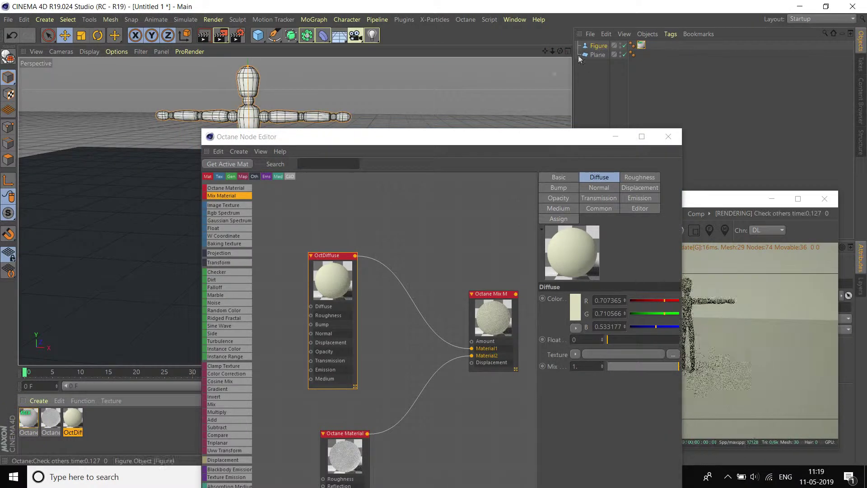
{"action": "left_click_drag", "start_coordinate": [459, 140], "coordinate": [400, 28]}
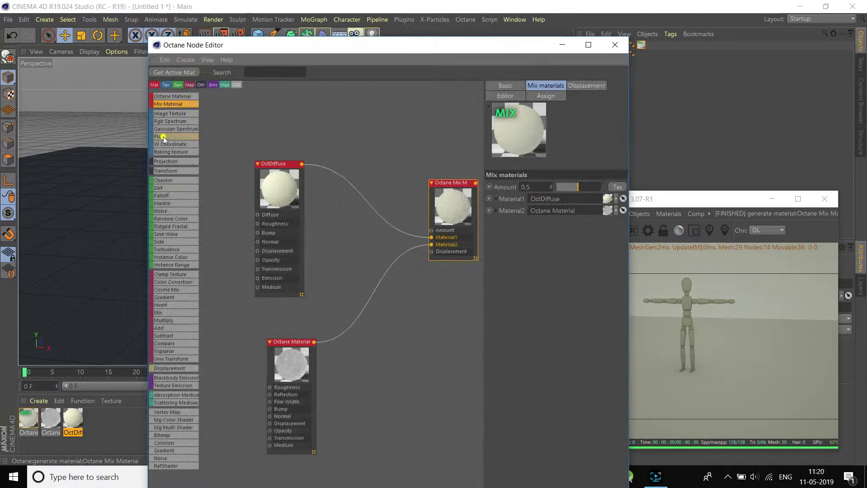
Add a Float texture to the mix material's Amount input and set its value to about 0.35
{"action": "left_click_drag", "start_coordinate": [164, 136], "coordinate": [431, 234]}
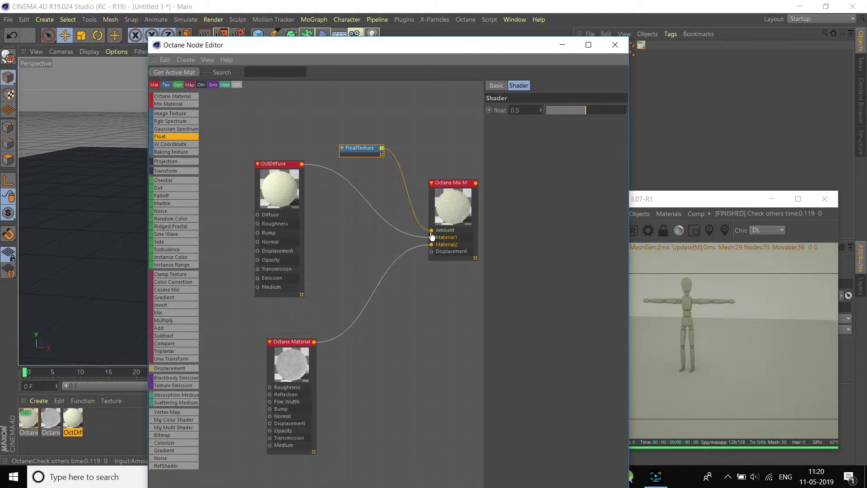
{"action": "left_click", "coordinate": [362, 150]}
{"action": "mouse_move", "coordinate": [580, 110]}
{"action": "left_mouse_down"}
{"action": "mouse_move", "coordinate": [566, 112]}
{"action": "mouse_move", "coordinate": [611, 113]}
{"action": "mouse_move", "coordinate": [574, 112]}
{"action": "left_mouse_up"}
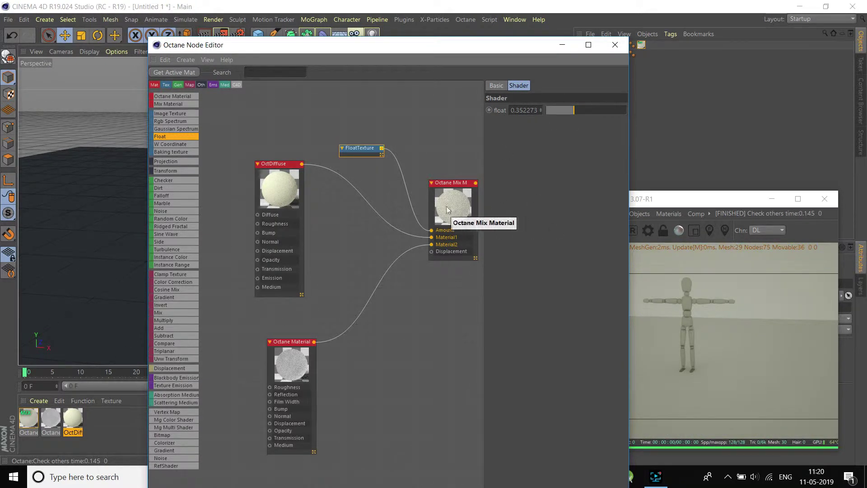
Add an Octane Arealight to the scene and raise it to a Y position of about 106 cm
{"action": "left_click_drag", "start_coordinate": [360, 46], "coordinate": [265, 150]}
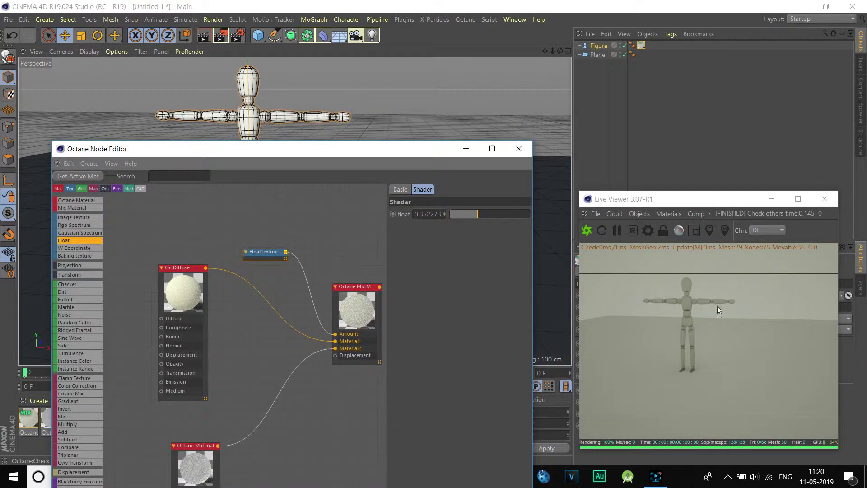
{"action": "left_click_drag", "start_coordinate": [367, 151], "coordinate": [355, 181]}
{"action": "left_click", "coordinate": [639, 214]}
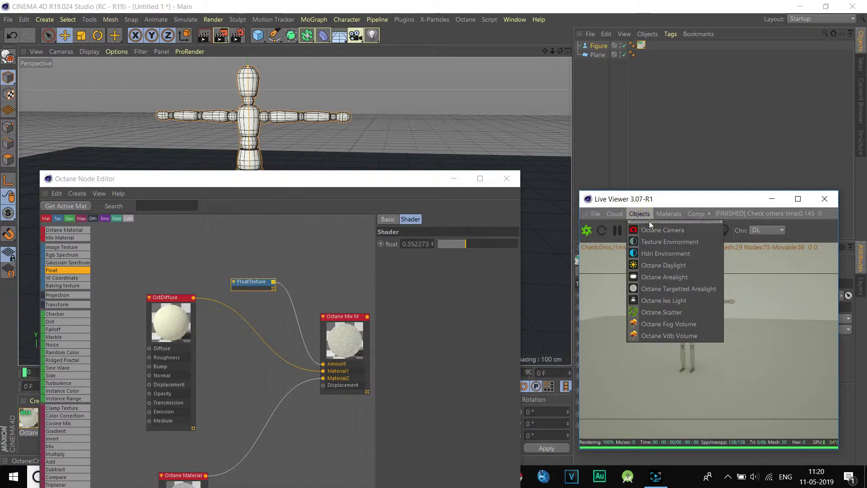
{"action": "left_click", "coordinate": [664, 275]}
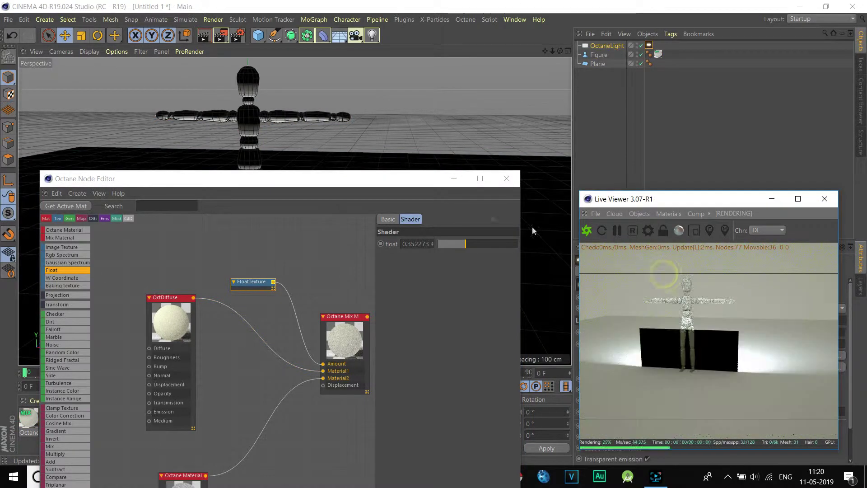
{"action": "left_click", "coordinate": [454, 180]}
{"action": "left_click_drag", "start_coordinate": [252, 241], "coordinate": [254, 124]}
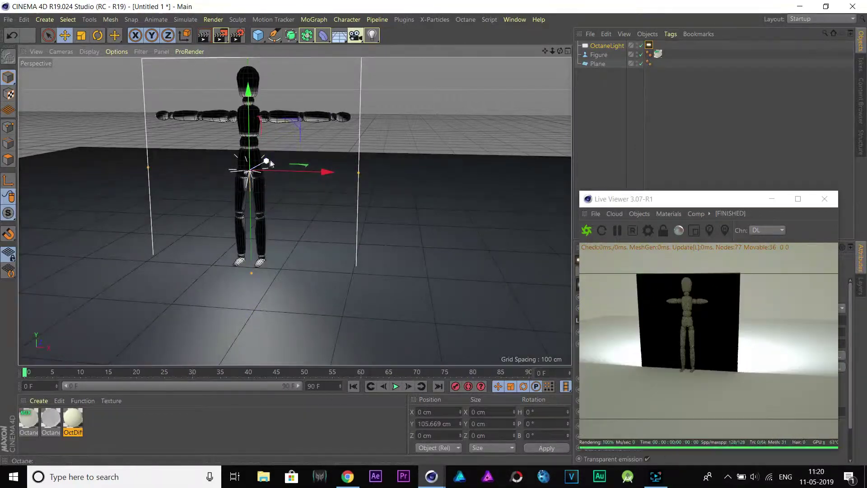
Place the area light behind the figure at about Y 88 cm and Z 1545 cm, with its heading at -180°
{"action": "left_click_drag", "start_coordinate": [266, 161], "coordinate": [152, 125]}
{"action": "key", "text": "r"}
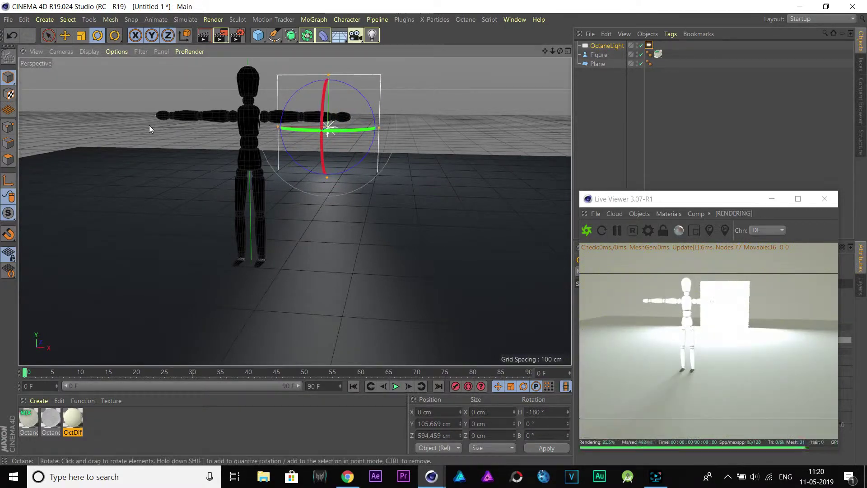
{"action": "key", "text": "e"}
{"action": "left_click_drag", "start_coordinate": [327, 95], "coordinate": [352, 107]}
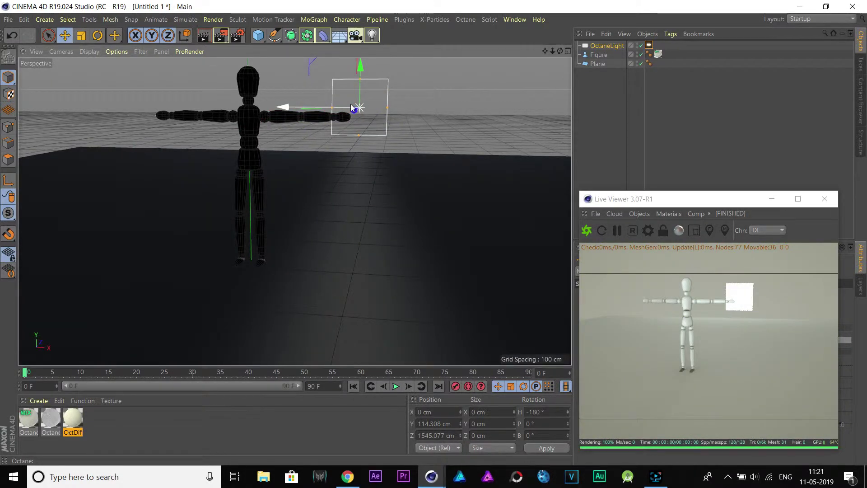
{"action": "left_click_drag", "start_coordinate": [360, 68], "coordinate": [357, 77]}
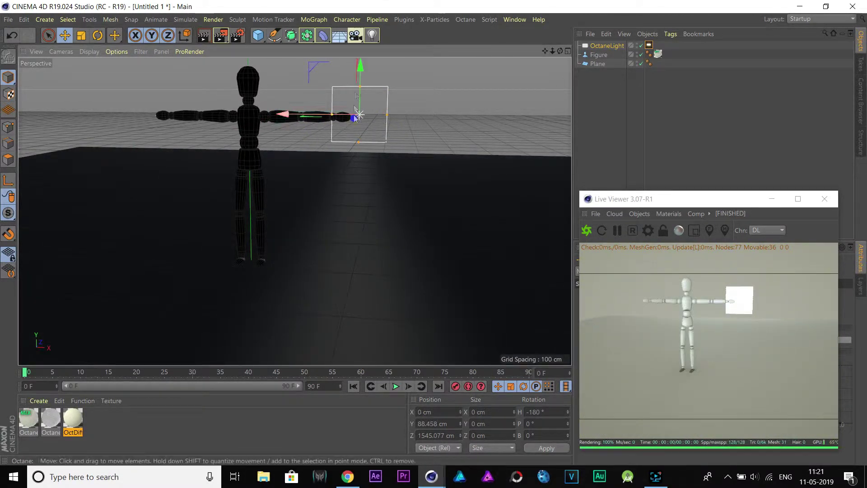
Bring the Octane Node Editor back up and set the specular Octane Material's roughness float to about 0.2
{"action": "mouse_move", "coordinate": [311, 157]}
{"action": "left_mouse_down", "text": "alt"}
{"action": "mouse_move", "coordinate": [324, 154]}
{"action": "mouse_move", "coordinate": [304, 156]}
{"action": "left_mouse_up", "text": "alt"}
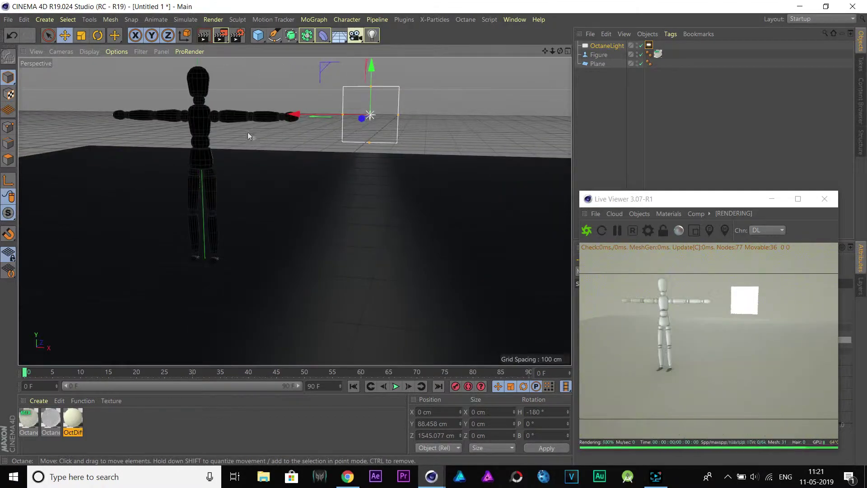
{"action": "scroll", "coordinate": [207, 119], "scroll_direction": "up", "scroll_amount": 2}
{"action": "scroll", "coordinate": [174, 130], "scroll_direction": "up", "scroll_amount": 2}
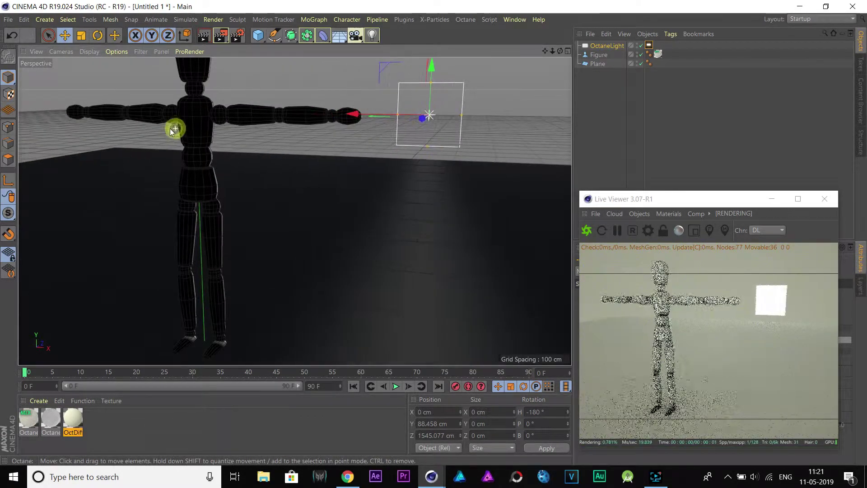
{"action": "scroll", "coordinate": [171, 112], "scroll_direction": "up", "scroll_amount": 1}
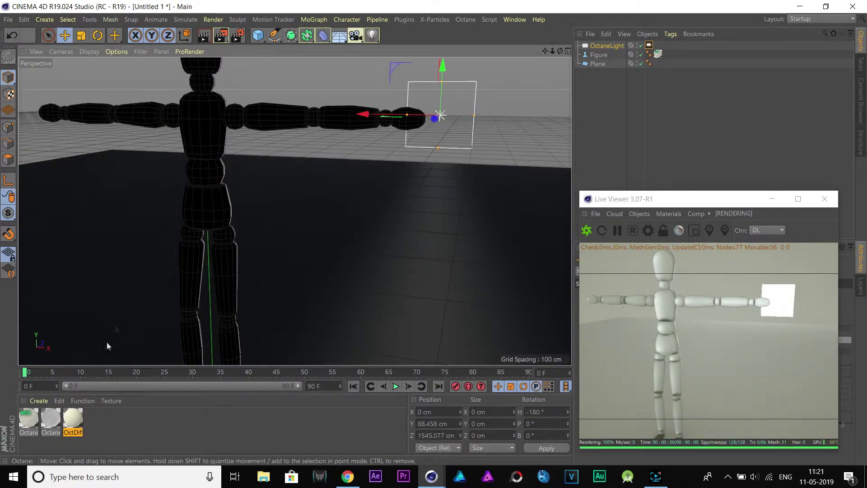
{"action": "mouse_move", "coordinate": [431, 477]}
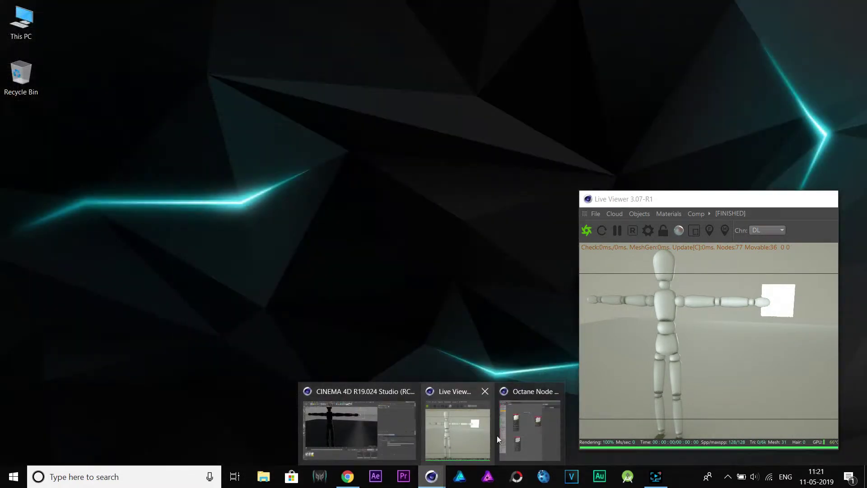
{"action": "left_click", "coordinate": [497, 435]}
{"action": "left_click_drag", "start_coordinate": [361, 176], "coordinate": [356, 35]}
{"action": "scroll", "coordinate": [243, 191], "scroll_direction": "down", "scroll_amount": 3}
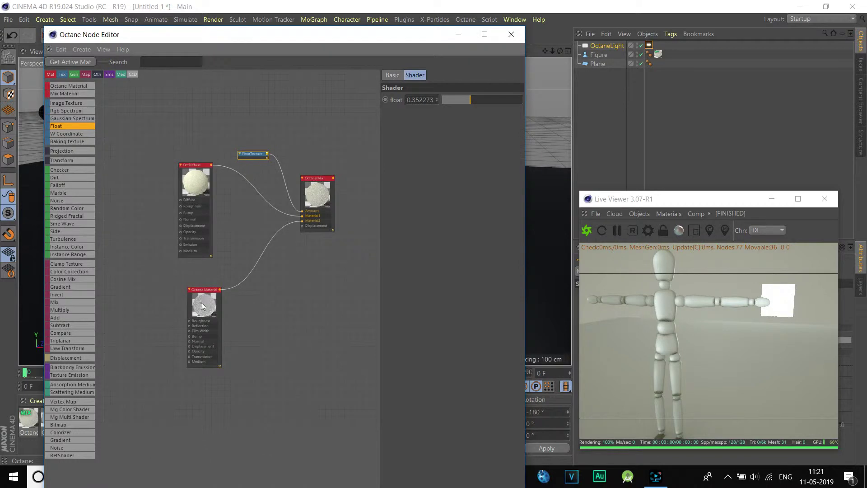
{"action": "left_click", "coordinate": [209, 294]}
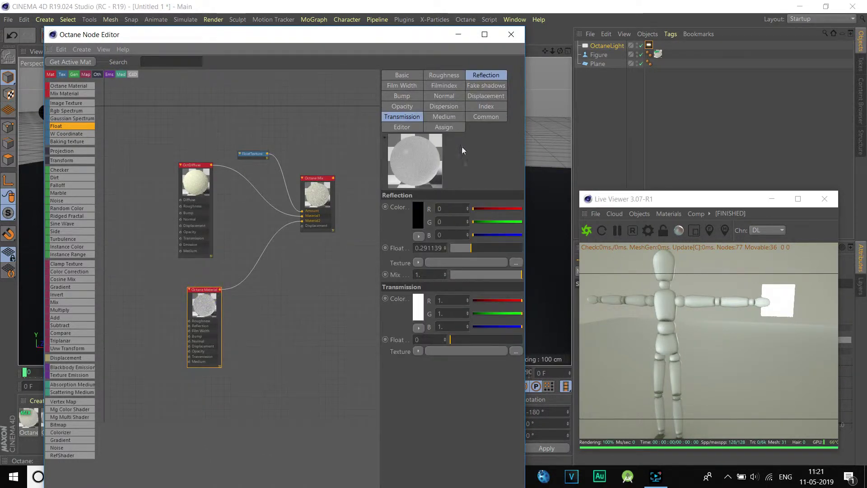
{"action": "left_click", "coordinate": [447, 74]}
{"action": "mouse_move", "coordinate": [466, 247]}
{"action": "left_mouse_down"}
{"action": "mouse_move", "coordinate": [479, 251]}
{"action": "mouse_move", "coordinate": [473, 253]}
{"action": "left_mouse_up"}
{"action": "left_click_drag", "start_coordinate": [473, 249], "coordinate": [469, 249]}
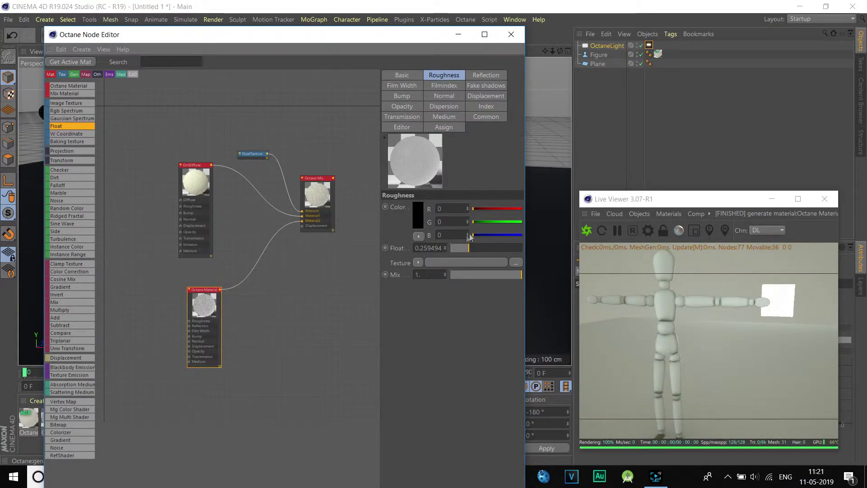
Raise the value of the float texture driving the mix amount slightly
{"action": "left_click", "coordinate": [251, 153]}
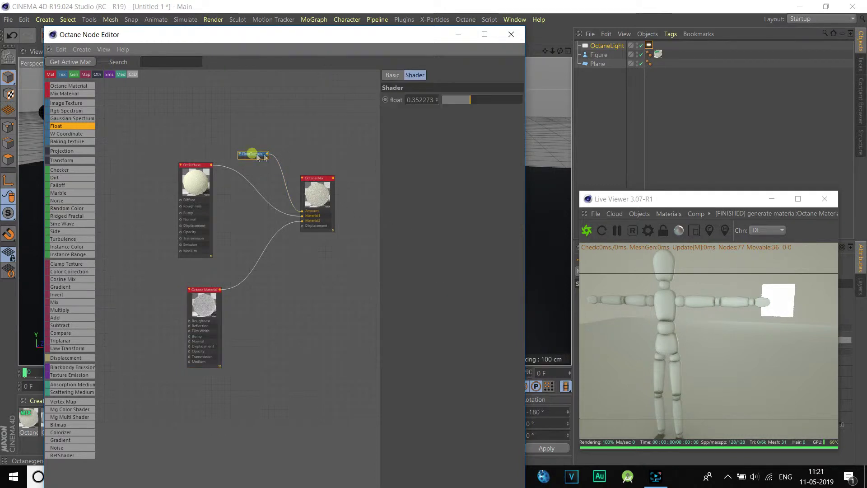
{"action": "left_click", "coordinate": [470, 100]}
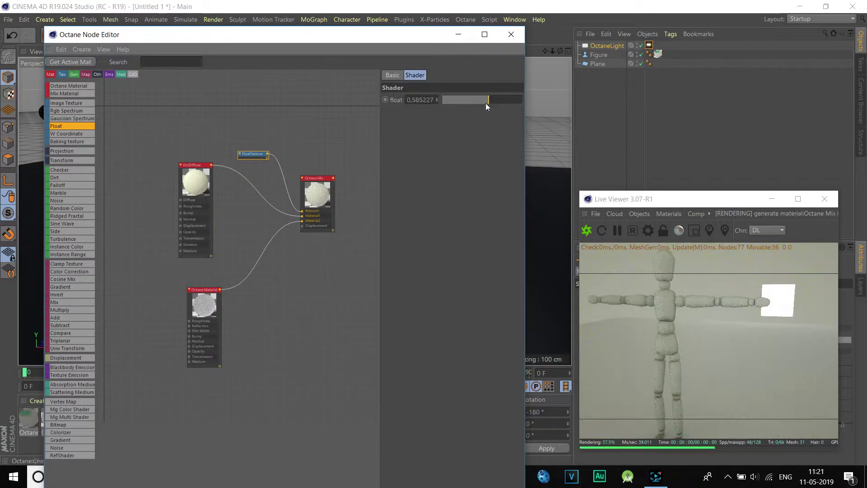
{"action": "left_click", "coordinate": [470, 100]}
{"action": "left_click", "coordinate": [473, 101]}
{"action": "left_click", "coordinate": [477, 100]}
Move the specular material node closer to the mix and connect a new Absorption Medium node to its Medium input
{"action": "left_click", "coordinate": [204, 290]}
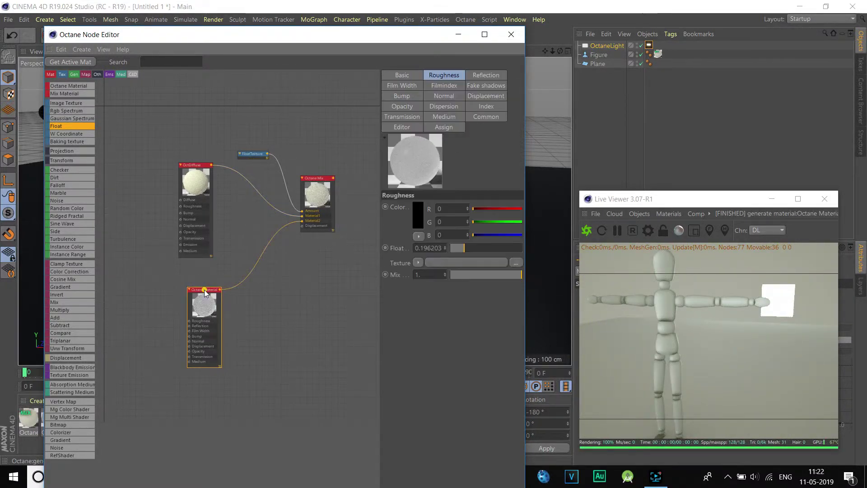
{"action": "left_click_drag", "start_coordinate": [206, 292], "coordinate": [234, 280]}
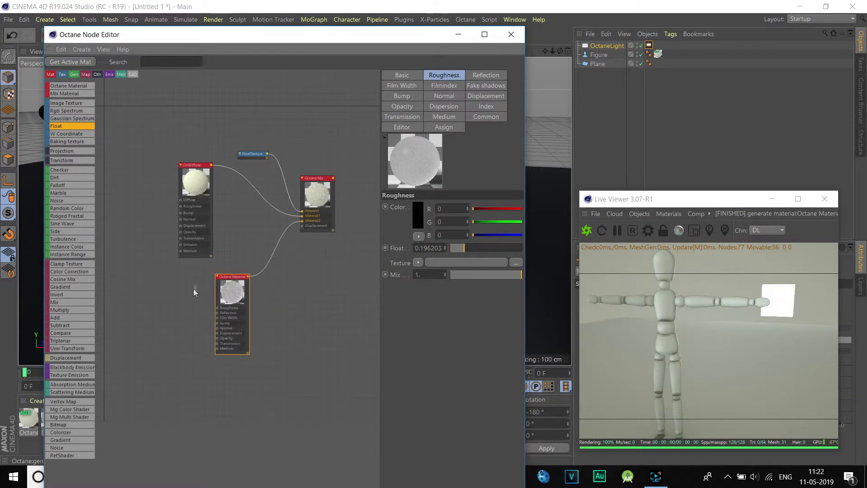
{"action": "left_click", "coordinate": [217, 348]}
{"action": "scroll", "coordinate": [219, 351], "scroll_direction": "up", "scroll_amount": 2}
{"action": "left_click_drag", "start_coordinate": [64, 385], "coordinate": [141, 345]}
{"action": "left_click_drag", "start_coordinate": [207, 349], "coordinate": [218, 347]}
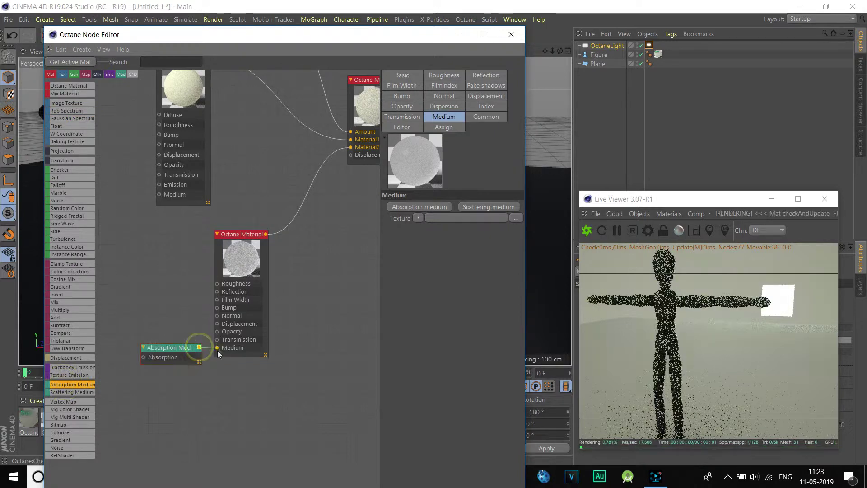
{"action": "left_click_drag", "start_coordinate": [160, 347], "coordinate": [141, 324]}
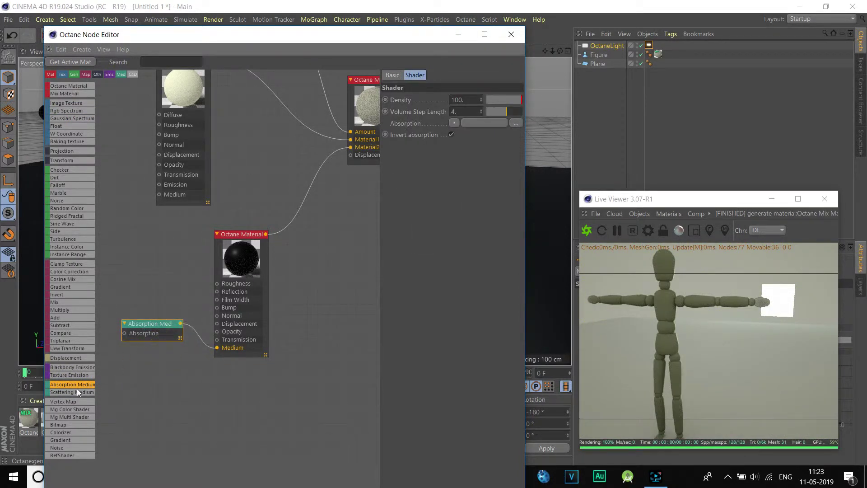
Replace the Absorption Medium with a Scattering Medium node connected to the specular material's Medium input
{"action": "left_click_drag", "start_coordinate": [75, 389], "coordinate": [141, 365]}
{"action": "left_click", "coordinate": [152, 322]}
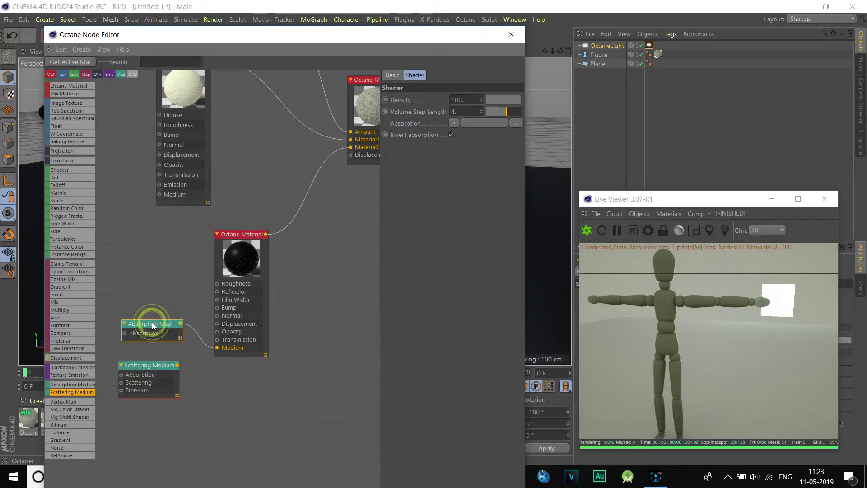
{"action": "key", "text": "Delete"}
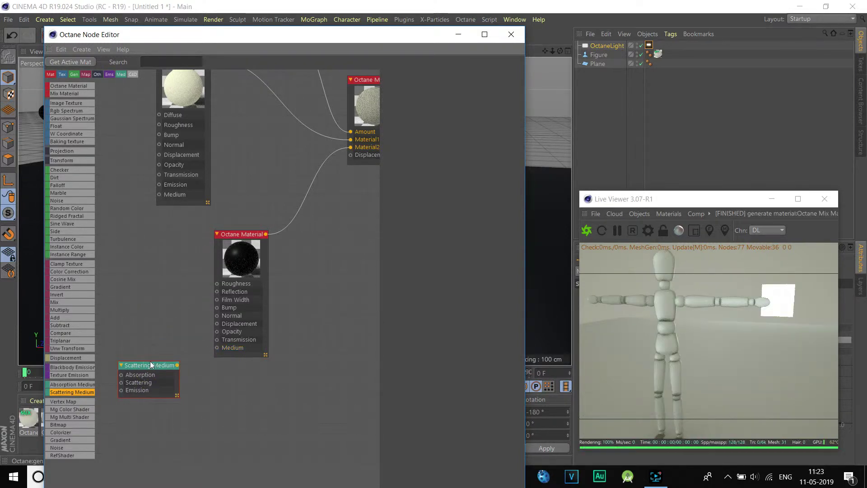
{"action": "left_click_drag", "start_coordinate": [143, 389], "coordinate": [149, 360]}
{"action": "left_click_drag", "start_coordinate": [184, 336], "coordinate": [217, 348]}
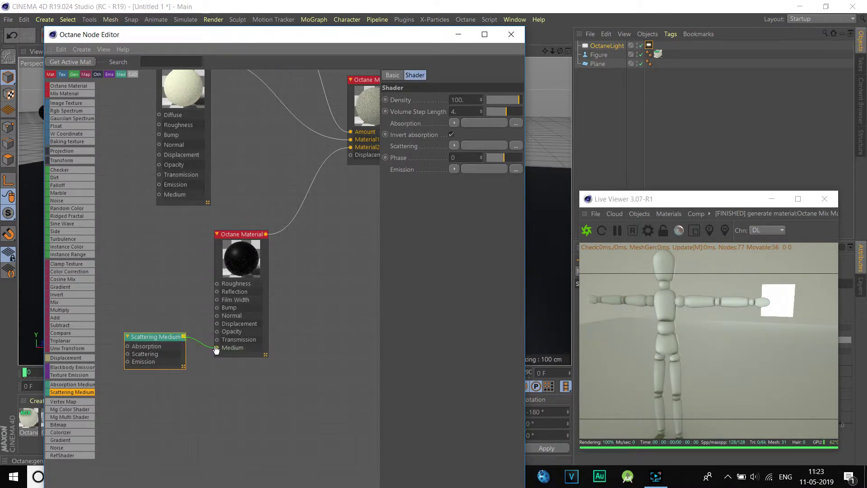
{"action": "left_click_drag", "start_coordinate": [153, 341], "coordinate": [159, 336]}
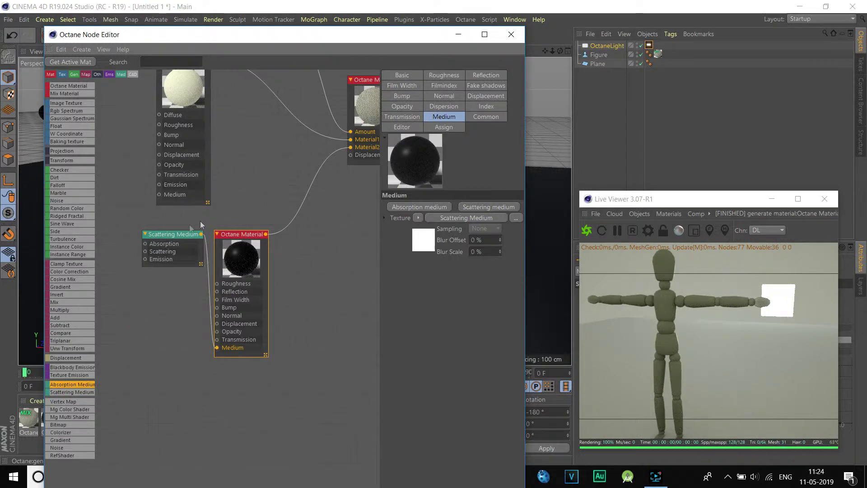
{"action": "left_click_drag", "start_coordinate": [174, 234], "coordinate": [145, 278]}
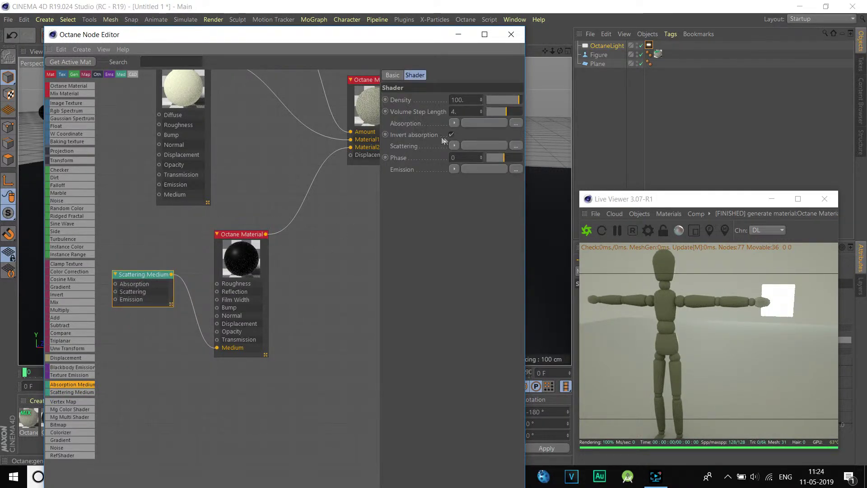
Set the Scattering Medium's density to about 12.8 and volume step length to about 33.8, and make room beside the nodes
{"action": "mouse_move", "coordinate": [505, 99]}
{"action": "left_mouse_down"}
{"action": "mouse_move", "coordinate": [525, 119]}
{"action": "mouse_move", "coordinate": [488, 116]}
{"action": "mouse_move", "coordinate": [508, 109]}
{"action": "left_mouse_up"}
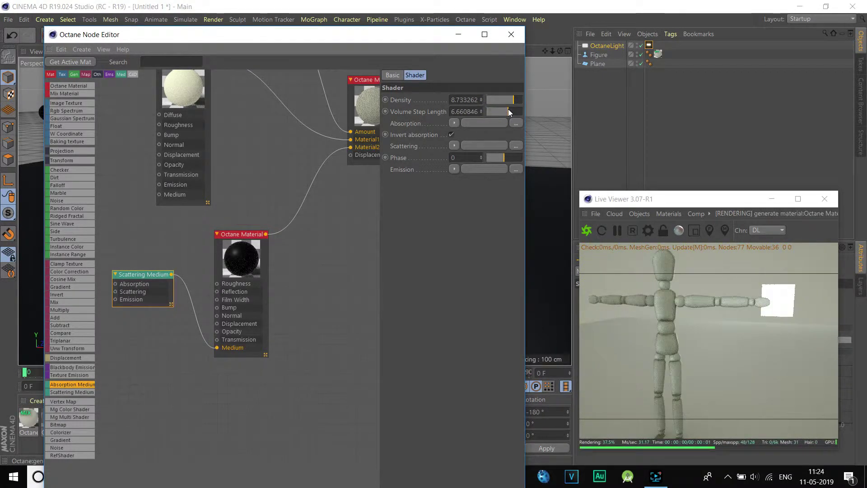
{"action": "left_click_drag", "start_coordinate": [508, 109], "coordinate": [515, 101]}
{"action": "left_click_drag", "start_coordinate": [240, 234], "coordinate": [294, 232]}
{"action": "left_click_drag", "start_coordinate": [124, 277], "coordinate": [178, 297]}
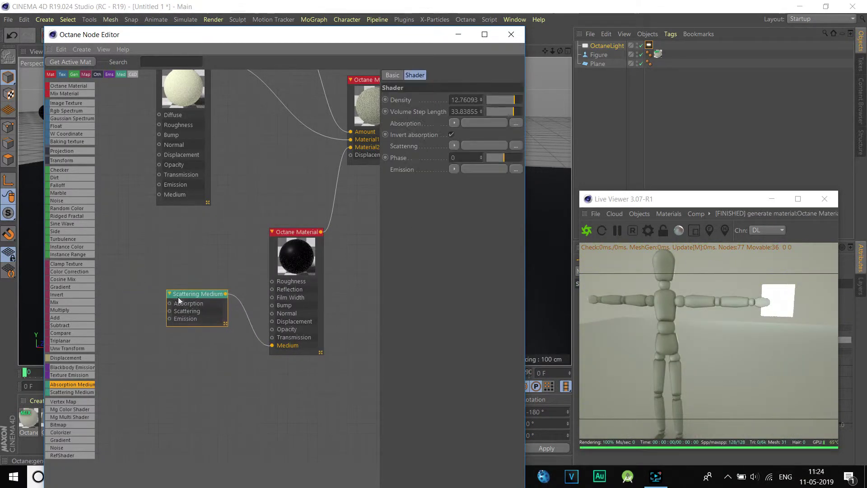
Connect an RgbSpectrum to the Scattering Medium's Absorption and a Float texture of about 0.71 to its Scattering input
{"action": "left_click_drag", "start_coordinate": [69, 110], "coordinate": [170, 304]}
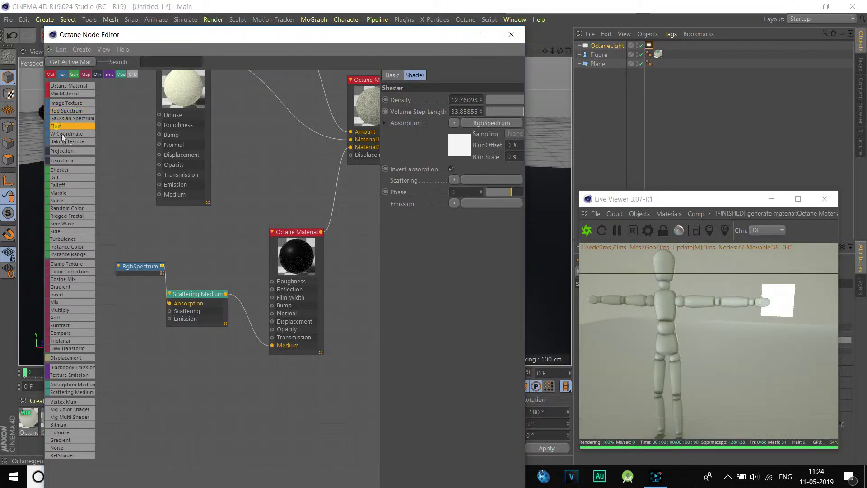
{"action": "left_click_drag", "start_coordinate": [177, 319], "coordinate": [169, 311]}
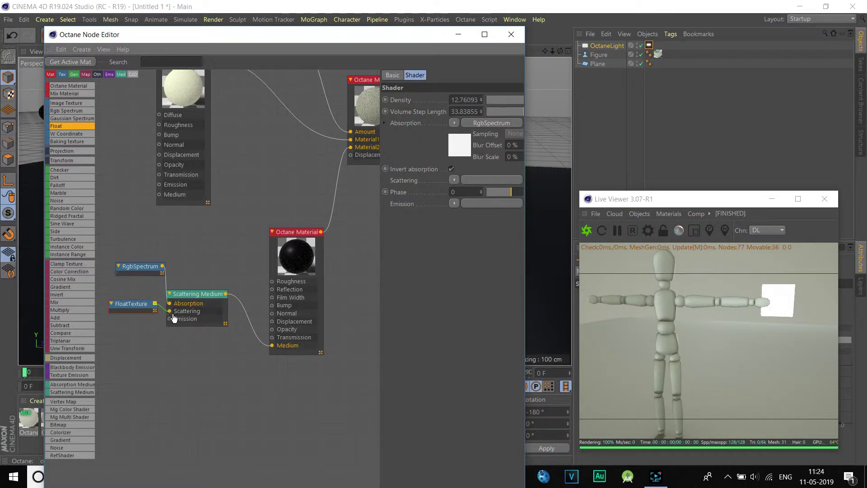
{"action": "left_click", "coordinate": [144, 308]}
{"action": "left_click_drag", "start_coordinate": [481, 99], "coordinate": [498, 101]}
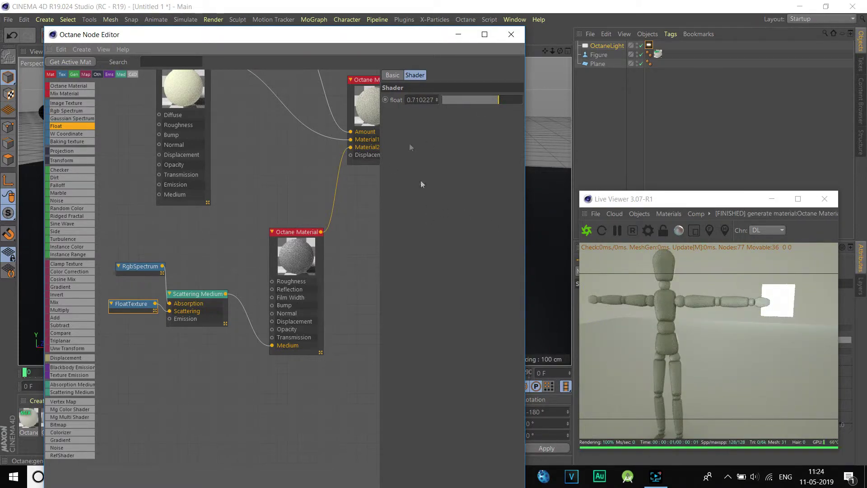
Bring the area light closer behind the figure, moving the Node Editor out of the way and back
{"action": "left_click_drag", "start_coordinate": [388, 34], "coordinate": [367, 263]}
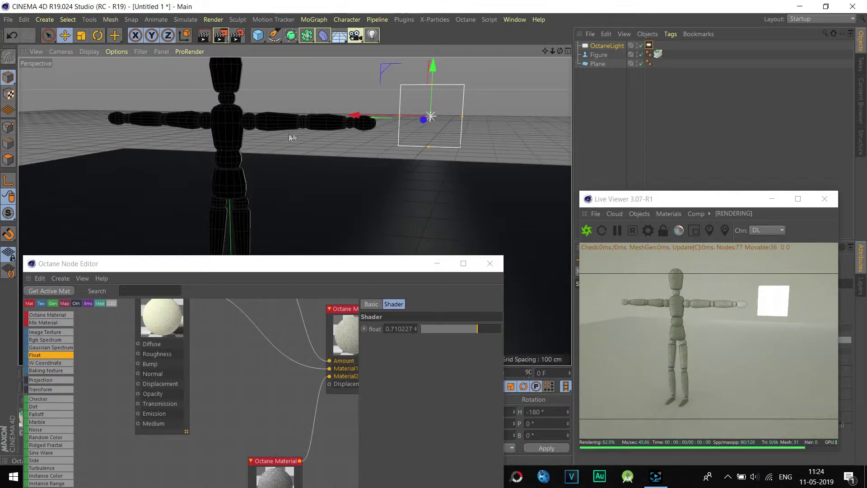
{"action": "left_click_drag", "start_coordinate": [374, 115], "coordinate": [320, 145]}
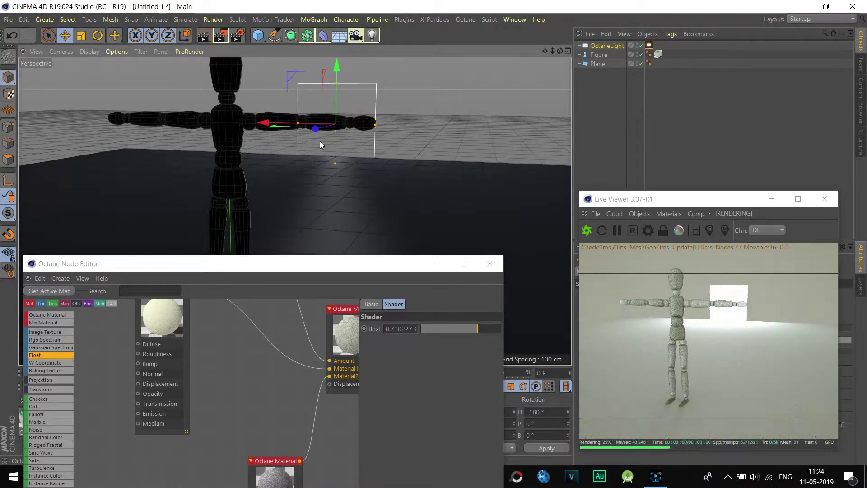
{"action": "left_click_drag", "start_coordinate": [320, 269], "coordinate": [334, 68]}
{"action": "scroll", "coordinate": [228, 231], "scroll_direction": "down", "scroll_amount": 3}
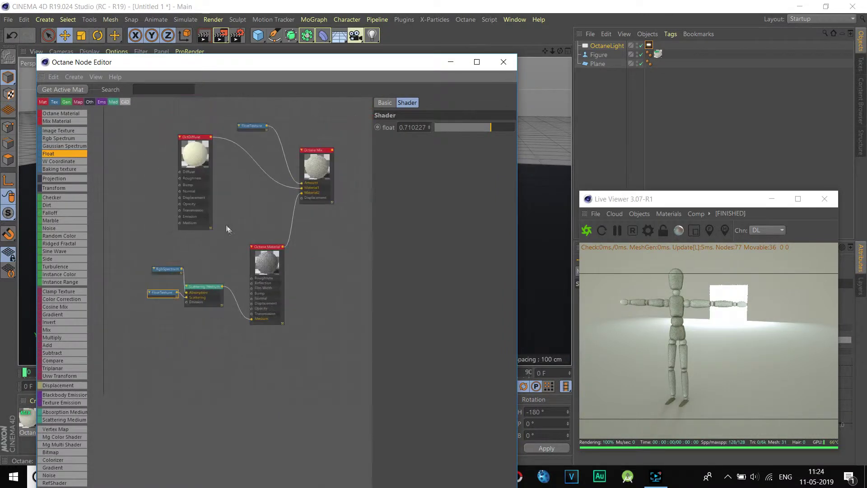
Move the OctDiffuse node slightly farther from the Octane Mix node to loosen the node layout
{"action": "scroll", "coordinate": [183, 137], "scroll_direction": "up", "scroll_amount": 3}
{"action": "left_click", "coordinate": [184, 136]}
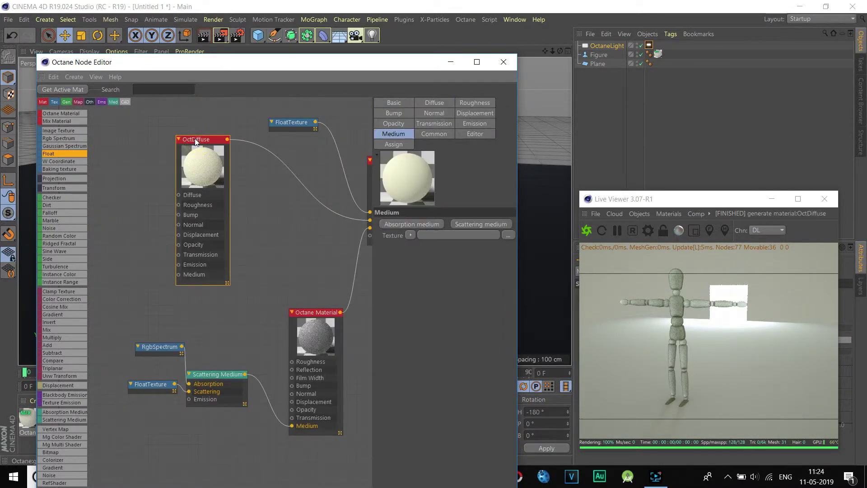
{"action": "left_click_drag", "start_coordinate": [196, 140], "coordinate": [173, 140]}
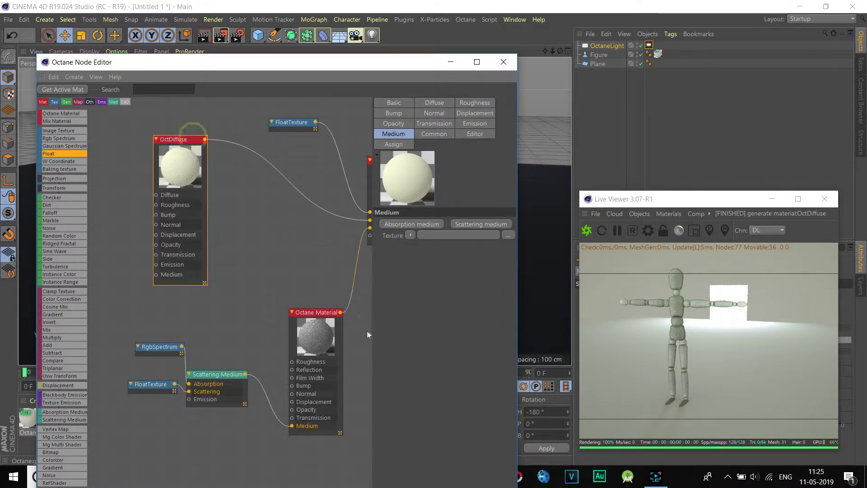
Lower the specular material's index of refraction to its minimum of 1
{"action": "left_click", "coordinate": [323, 320]}
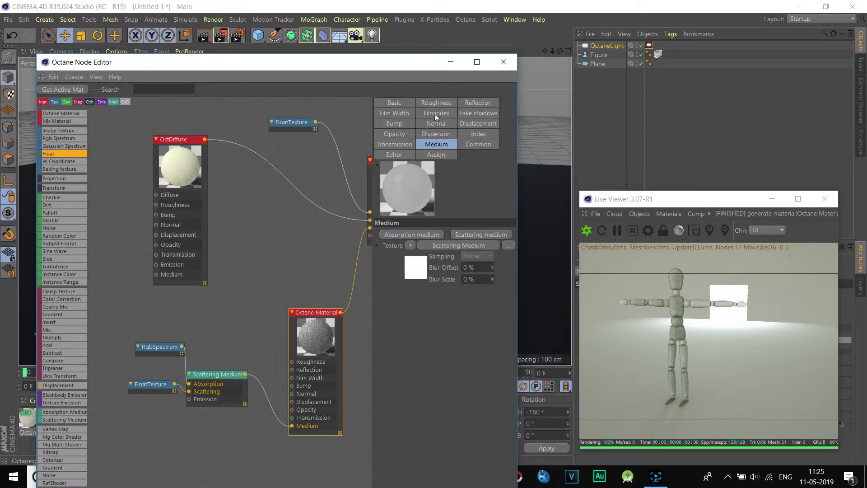
{"action": "left_click", "coordinate": [440, 102]}
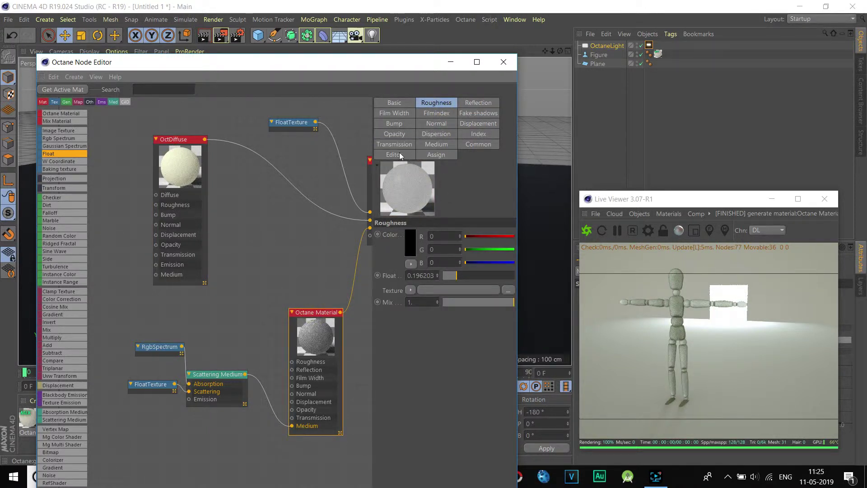
{"action": "left_click", "coordinate": [477, 134]}
{"action": "left_click_drag", "start_coordinate": [437, 235], "coordinate": [436, 235]}
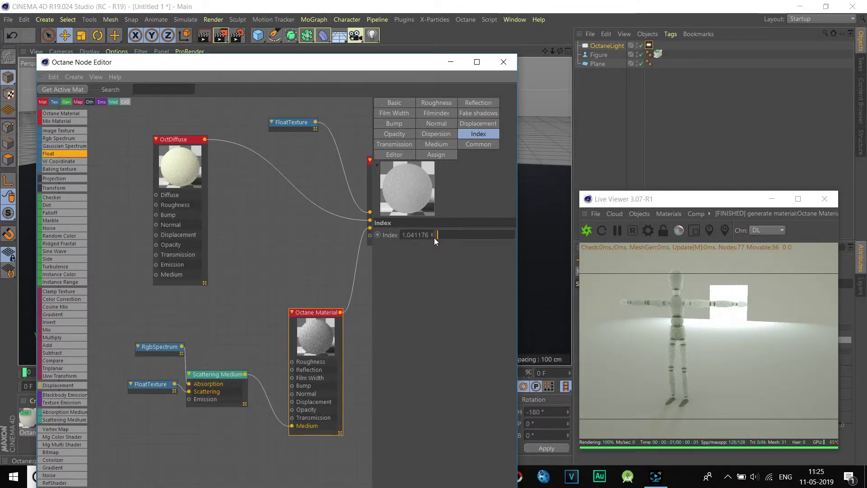
{"action": "double_click", "coordinate": [403, 235]}
{"action": "type", "text": "0.8"}
{"action": "key", "text": "Return"}
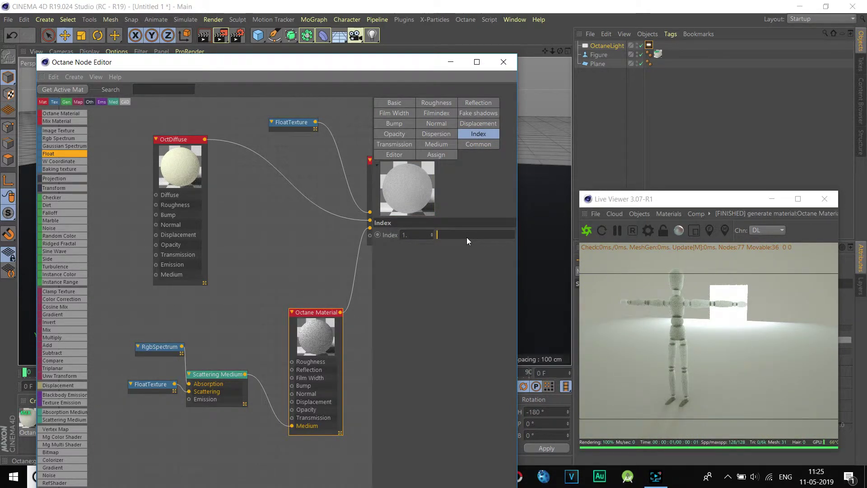
Move the specular material node nearer the diffuse node and set its transmission color to pale yellow with hue 62°, saturation 10% and value 100%
{"action": "left_click_drag", "start_coordinate": [315, 317], "coordinate": [304, 275]}
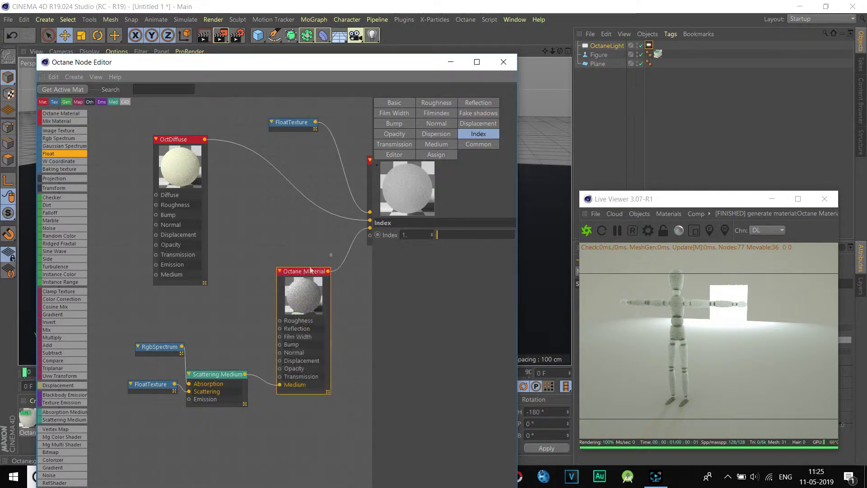
{"action": "left_click", "coordinate": [394, 144]}
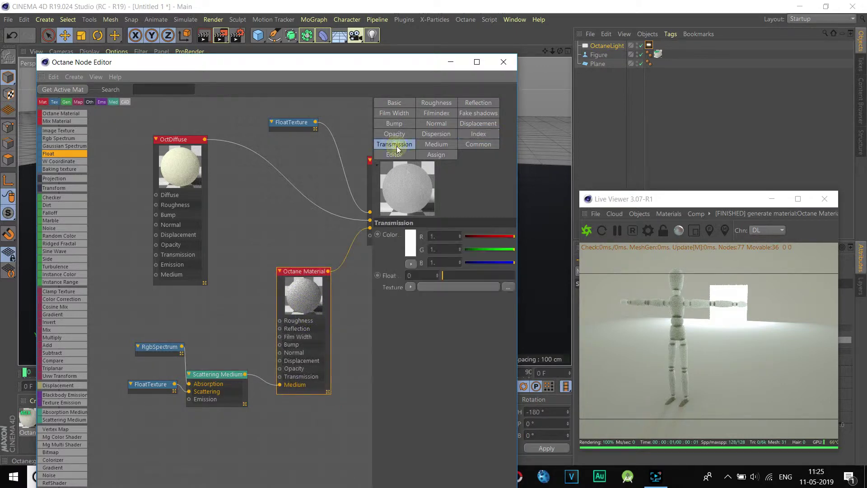
{"action": "left_click", "coordinate": [410, 243]}
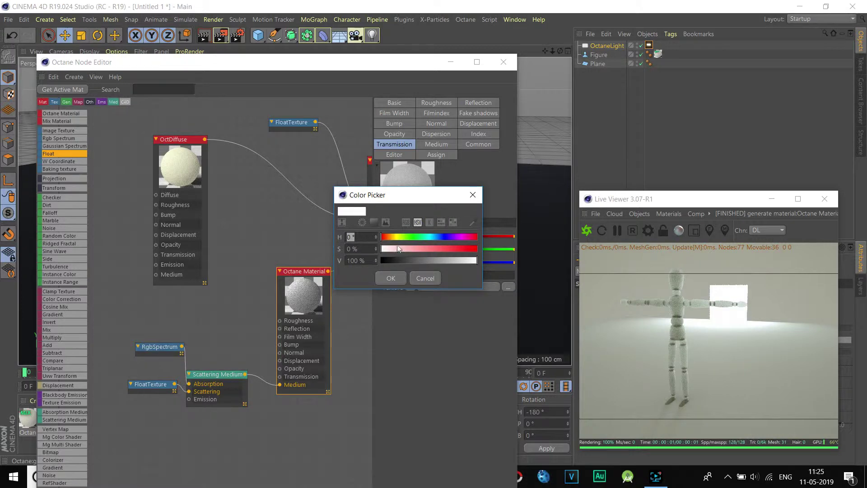
{"action": "left_click", "coordinate": [397, 237]}
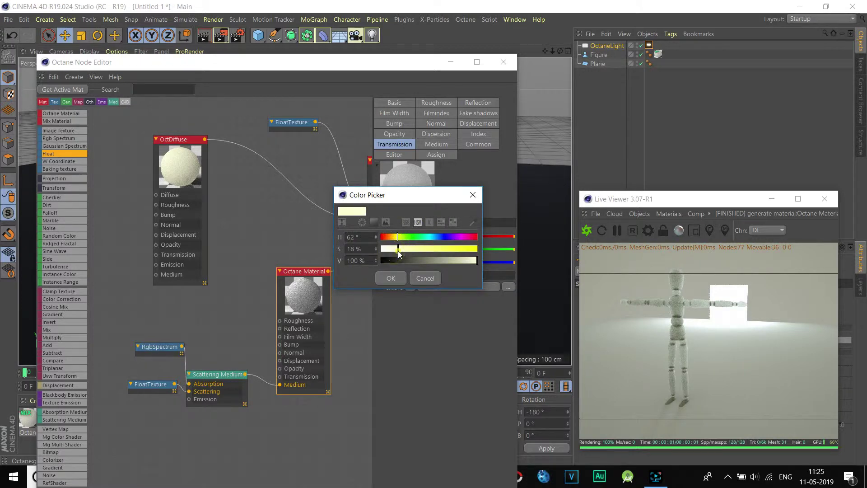
{"action": "left_click", "coordinate": [391, 279]}
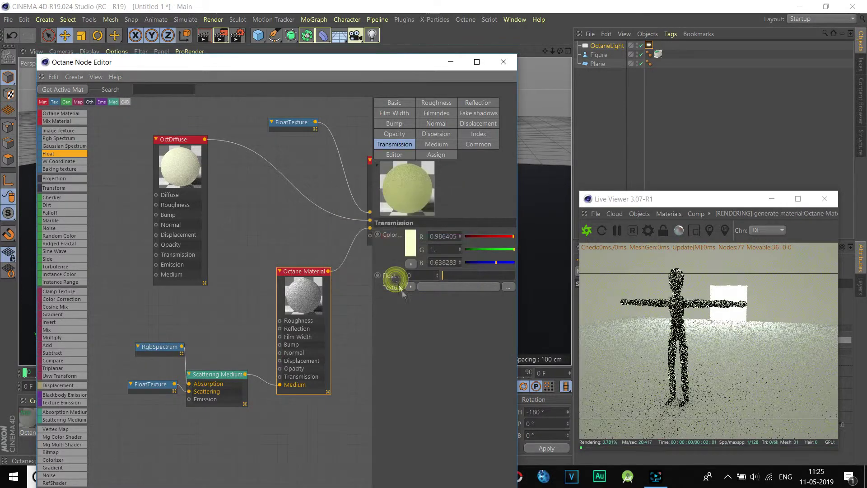
{"action": "left_click", "coordinate": [410, 247]}
{"action": "left_click_drag", "start_coordinate": [398, 256], "coordinate": [401, 254]}
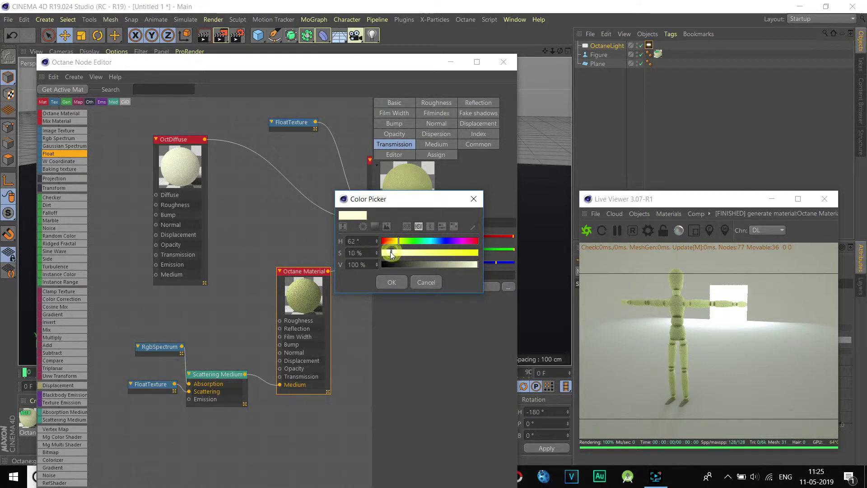
{"action": "left_click", "coordinate": [391, 282]}
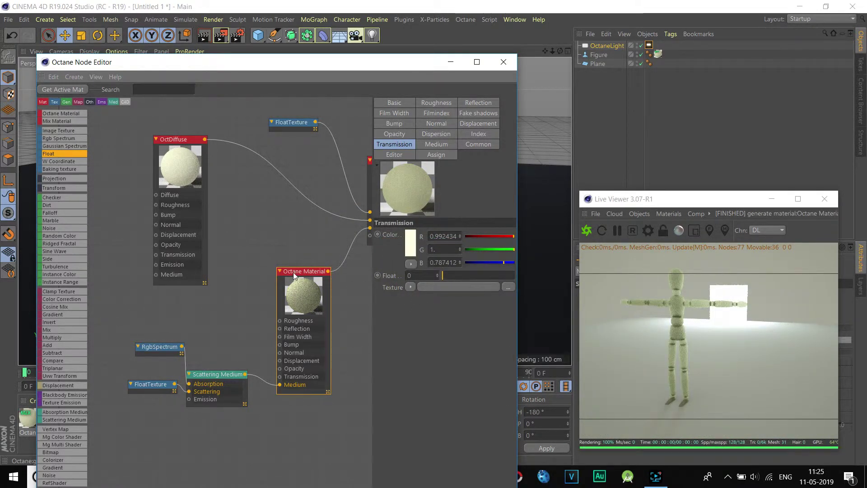
Raise the Float texture driving the mix material's Amount to about 0.55
{"action": "left_click", "coordinate": [286, 125]}
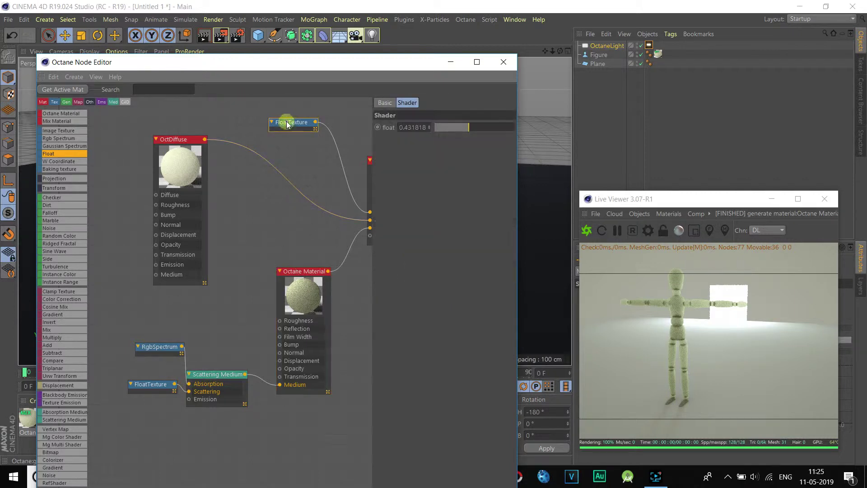
{"action": "left_click_drag", "start_coordinate": [473, 125], "coordinate": [478, 126]}
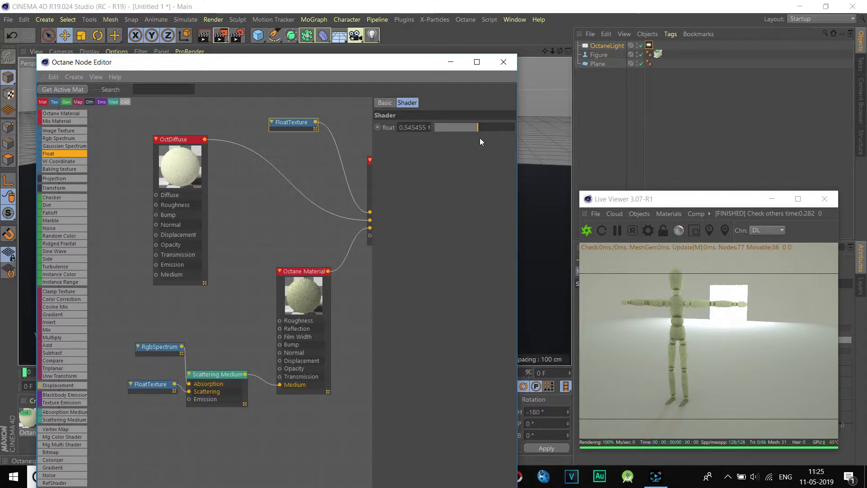
Shift the specular material node slightly and try several roughness float values on it, settling on about 0.215
{"action": "left_click_drag", "start_coordinate": [294, 271], "coordinate": [283, 255]}
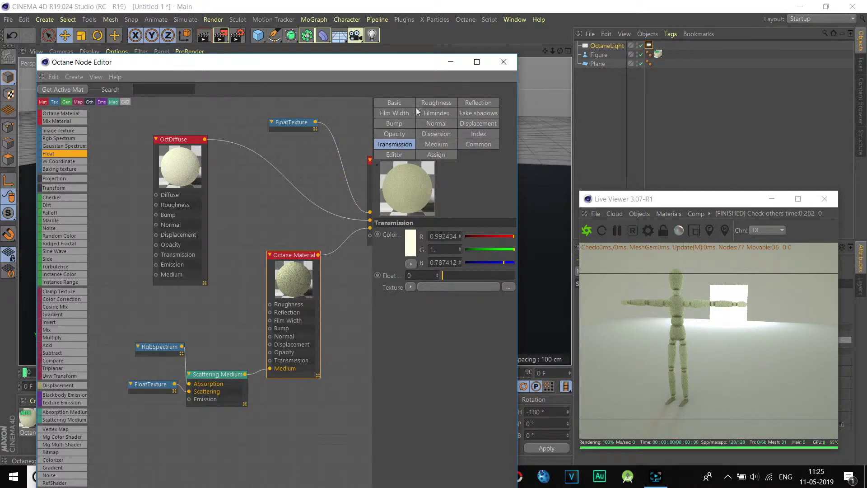
{"action": "left_click", "coordinate": [435, 103]}
{"action": "left_click_drag", "start_coordinate": [456, 277], "coordinate": [478, 274]}
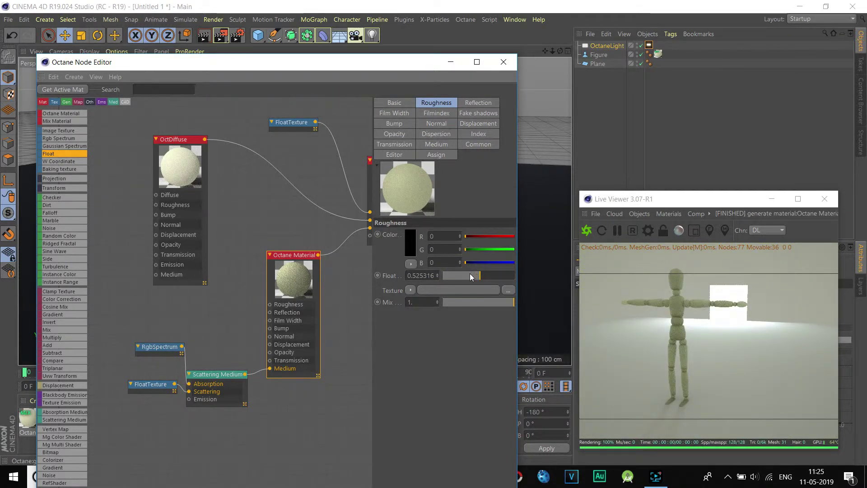
{"action": "left_click", "coordinate": [470, 276]}
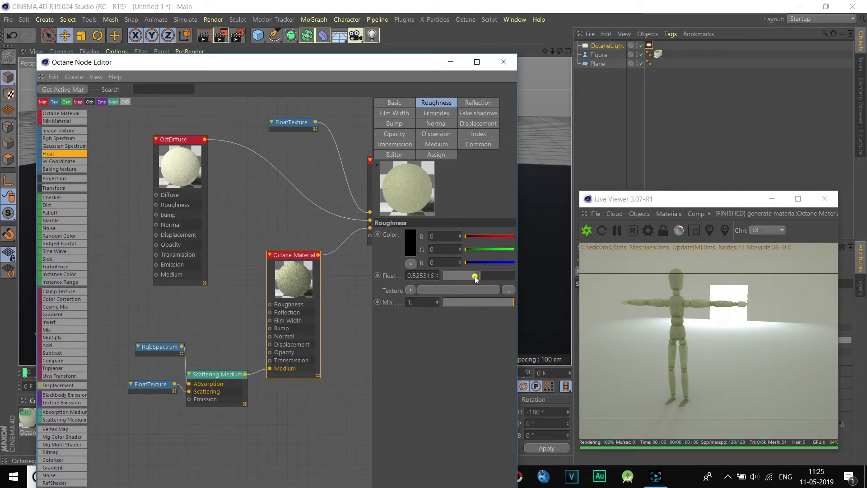
{"action": "left_click_drag", "start_coordinate": [468, 275], "coordinate": [462, 275]}
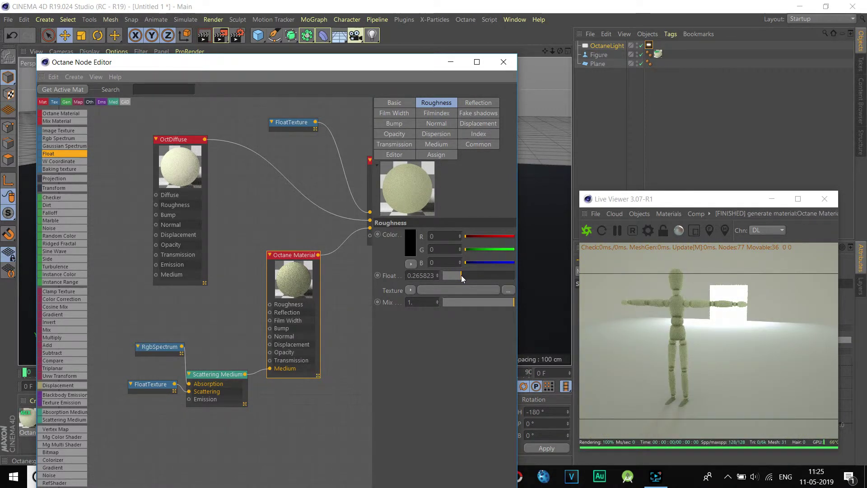
{"action": "left_click", "coordinate": [455, 277]}
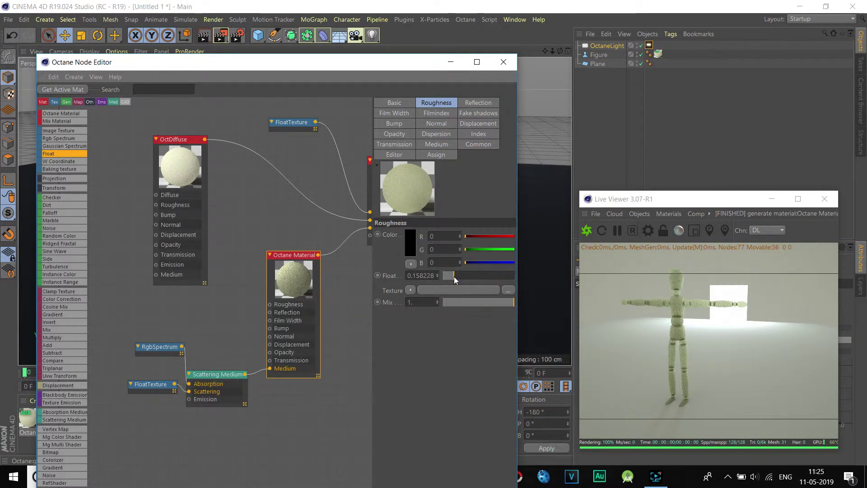
{"action": "left_click", "coordinate": [455, 276]}
{"action": "left_click", "coordinate": [456, 276]}
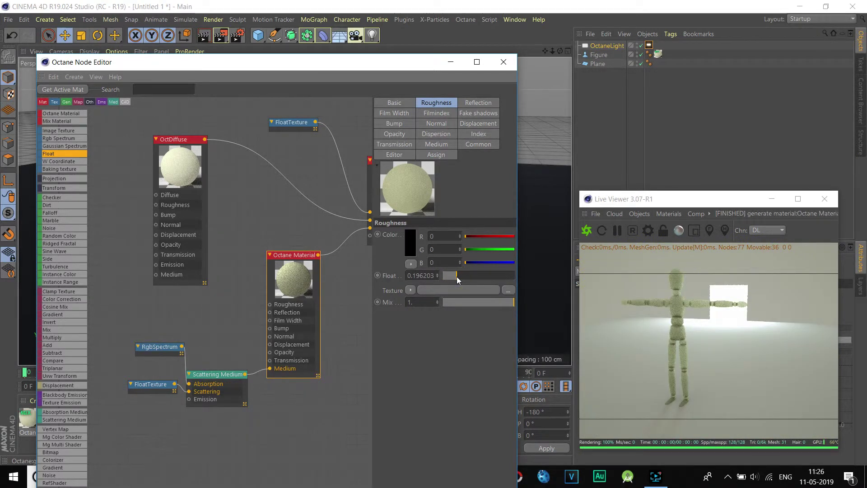
{"action": "left_click_drag", "start_coordinate": [457, 276], "coordinate": [458, 277]}
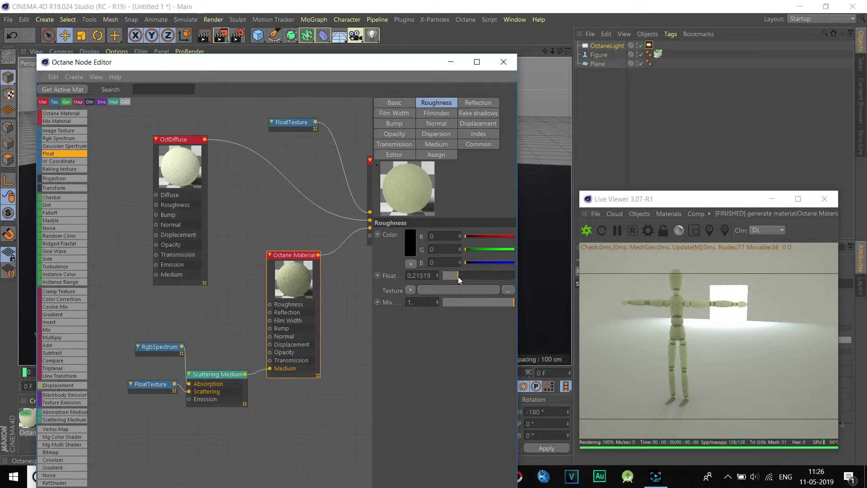
Rearrange the Octane Mix, Amount FloatTexture and OctDiffuse nodes into a clearer layout
{"action": "scroll", "coordinate": [243, 239], "scroll_direction": "down", "scroll_amount": 3}
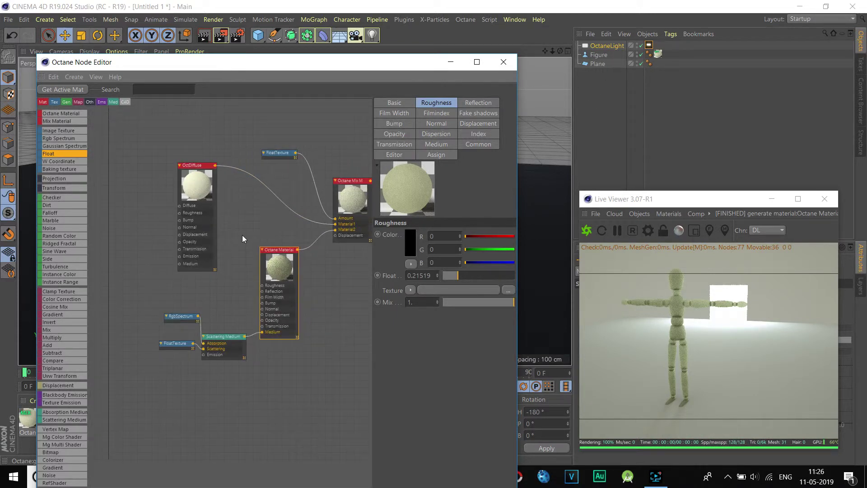
{"action": "scroll", "coordinate": [252, 235], "scroll_direction": "up", "scroll_amount": 5}
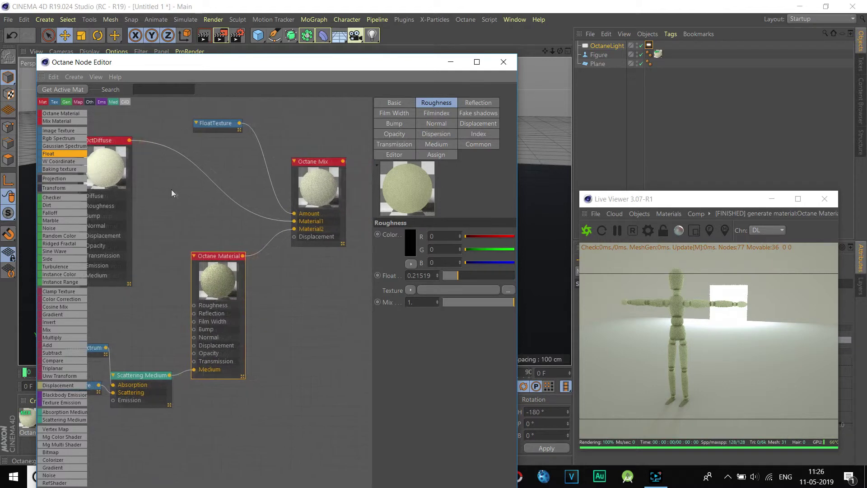
{"action": "scroll", "coordinate": [214, 192], "scroll_direction": "down", "scroll_amount": 2}
{"action": "left_click_drag", "start_coordinate": [299, 164], "coordinate": [330, 148]}
{"action": "left_click", "coordinate": [216, 132]}
{"action": "left_click_drag", "start_coordinate": [216, 131], "coordinate": [231, 106]}
{"action": "left_click_drag", "start_coordinate": [121, 147], "coordinate": [144, 147]}
{"action": "scroll", "coordinate": [255, 240], "scroll_direction": "down", "scroll_amount": 2}
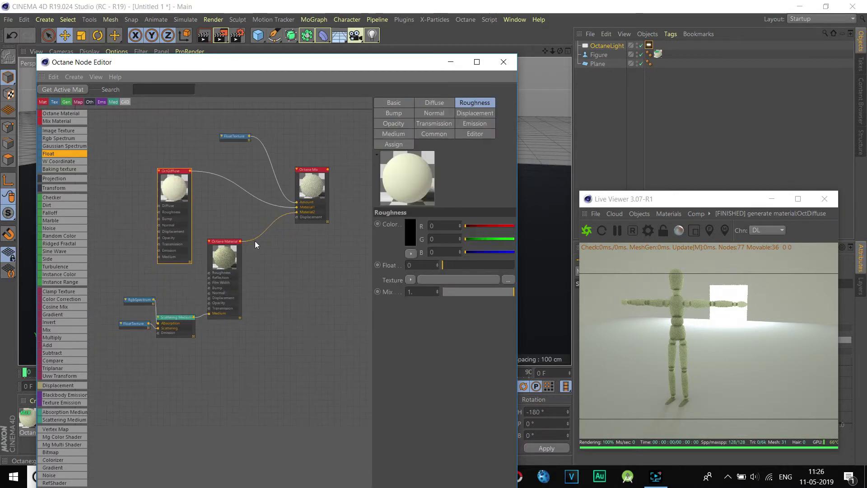
{"action": "scroll", "coordinate": [174, 295], "scroll_direction": "up", "scroll_amount": 2}
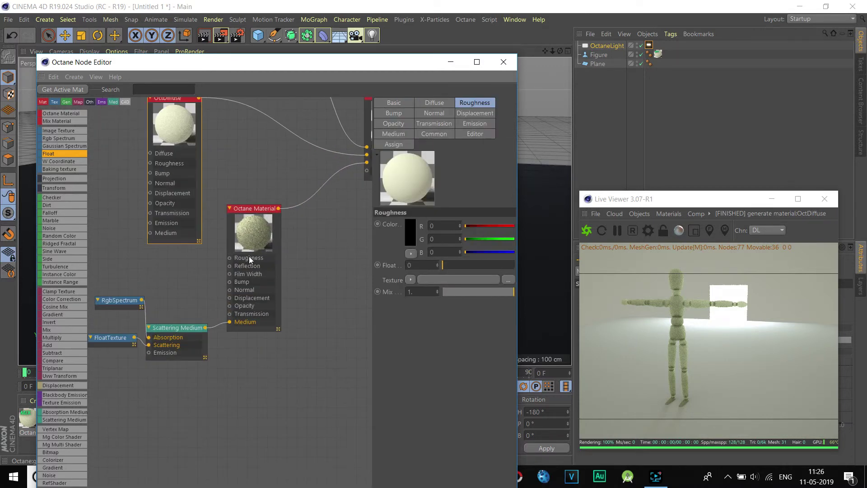